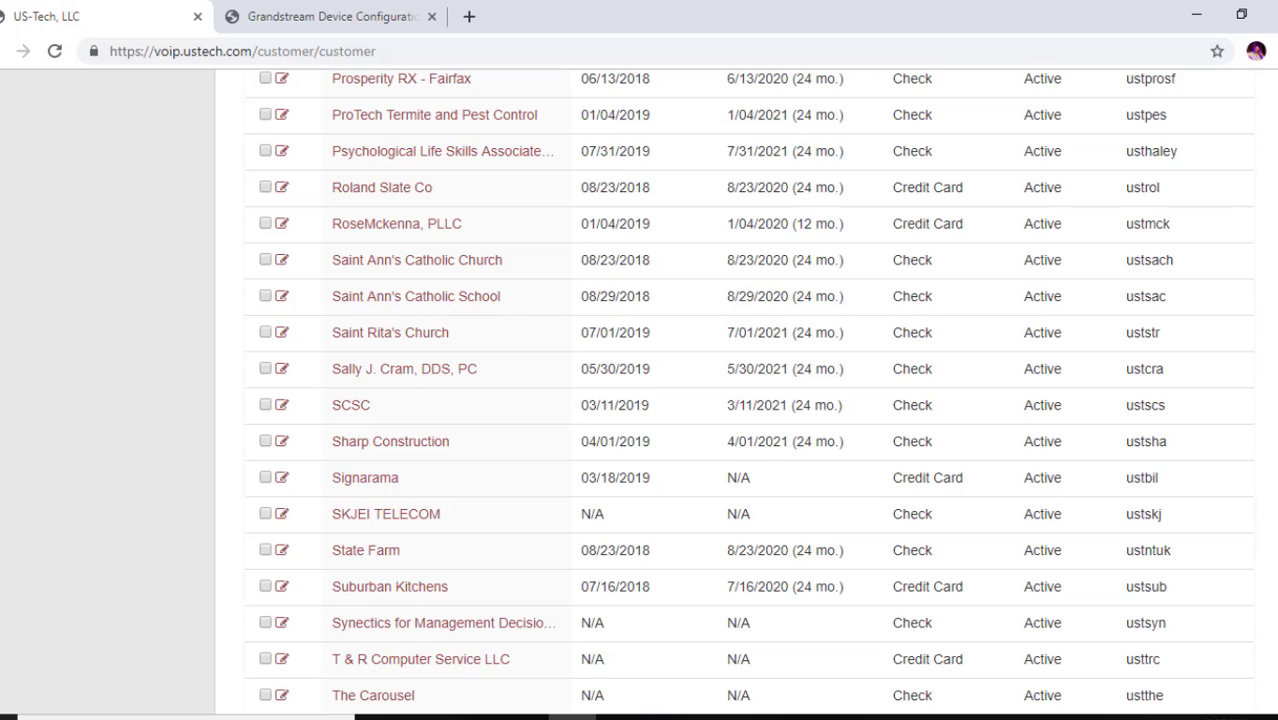
Scroll the customer account list down to the US-Tech, LLC row
scroll(750, 390, down, 2)
scroll(750, 390, down, 4)
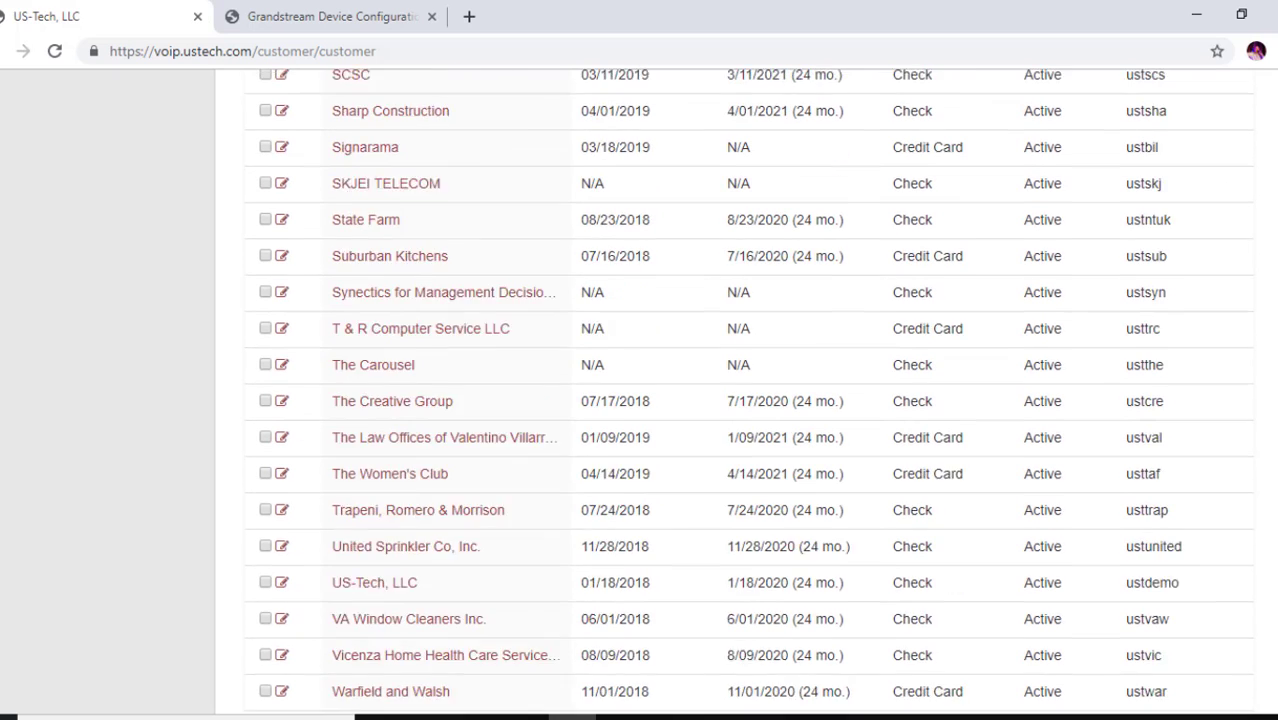
Open the US-Tech, LLC account's services and show its SIP Trunk list with trunk 401 Sip
click(381, 627)
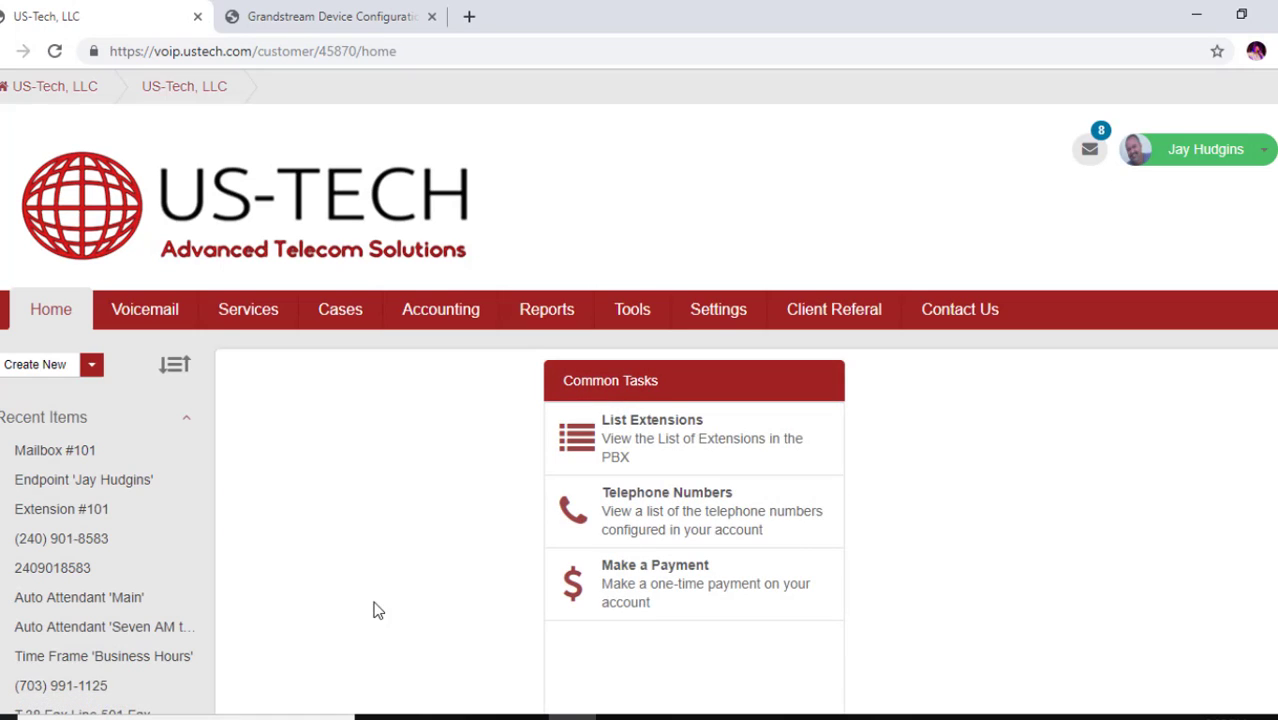
click(250, 319)
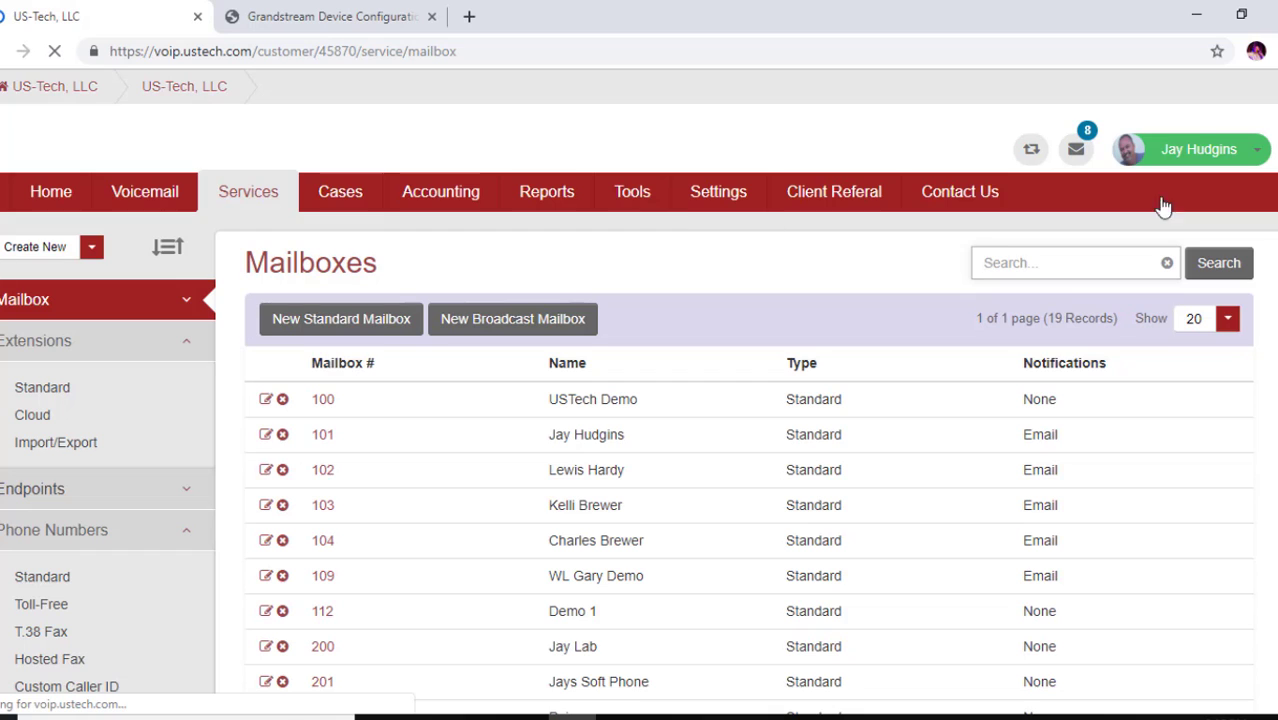
scroll(1163, 206, down, 5)
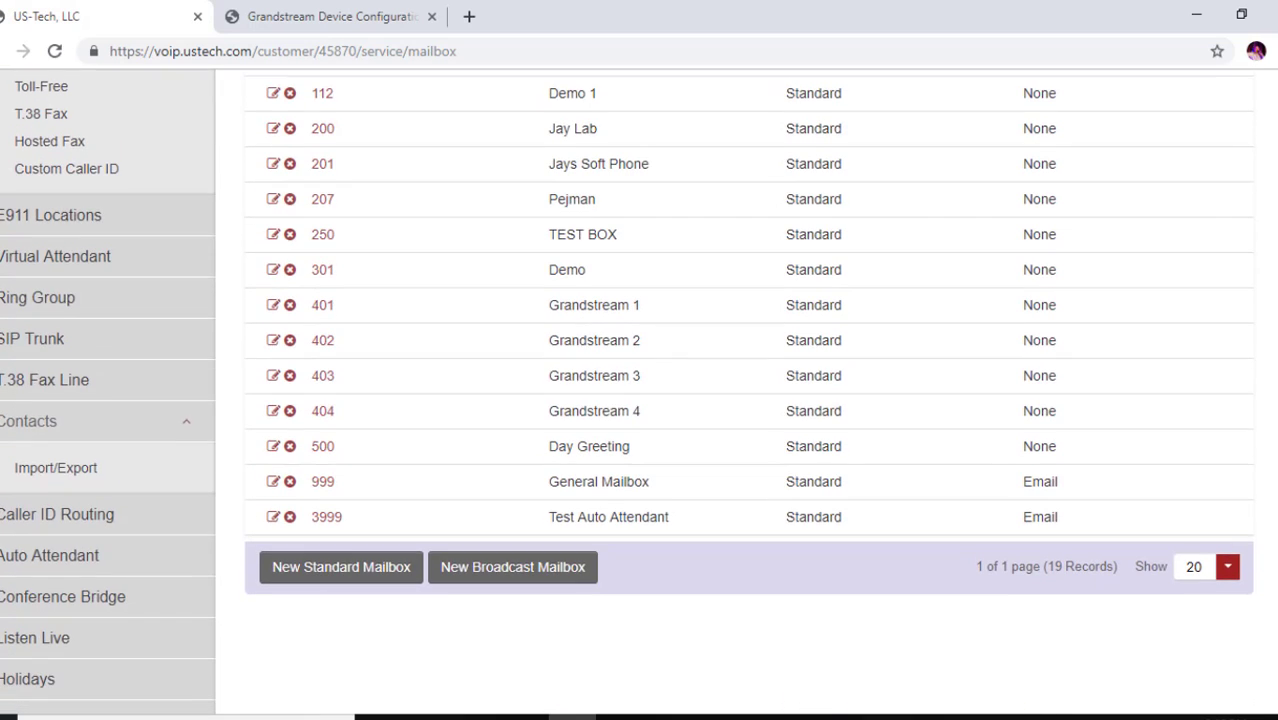
click(45, 340)
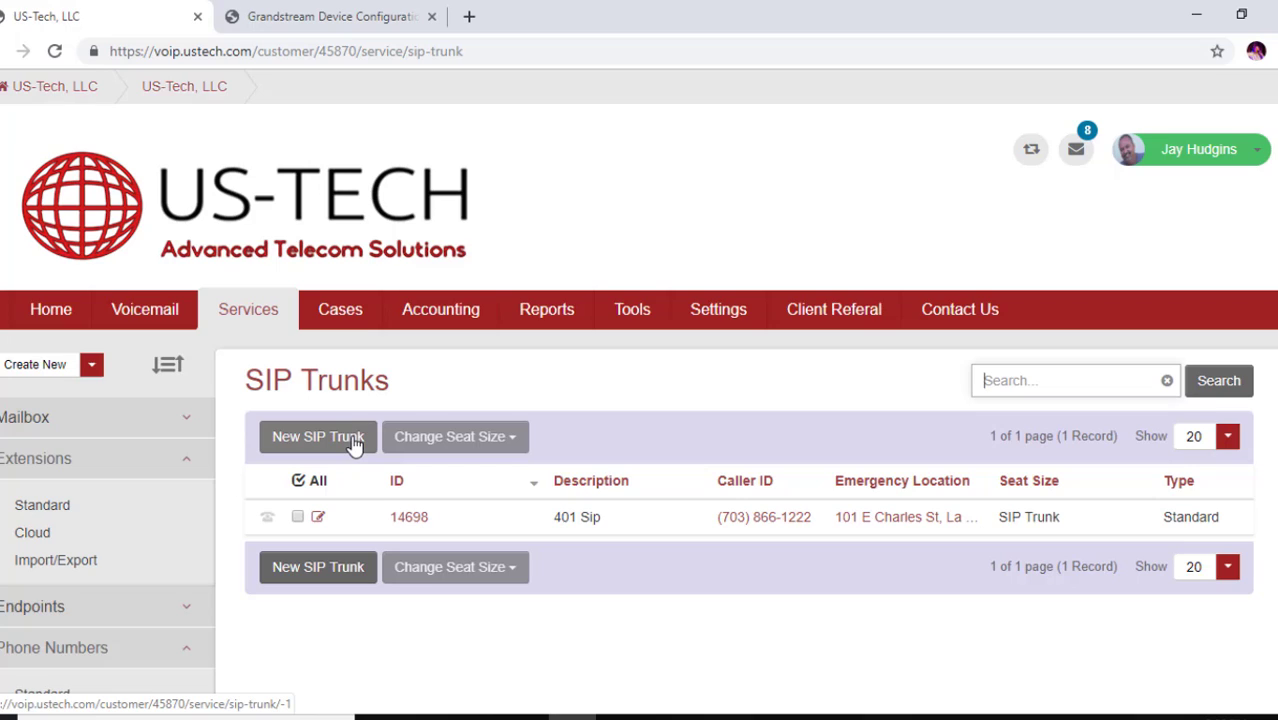
Open the 401 Sip trunk and review its SIP credentials and hostname a2east.sipregistration.com
click(319, 521)
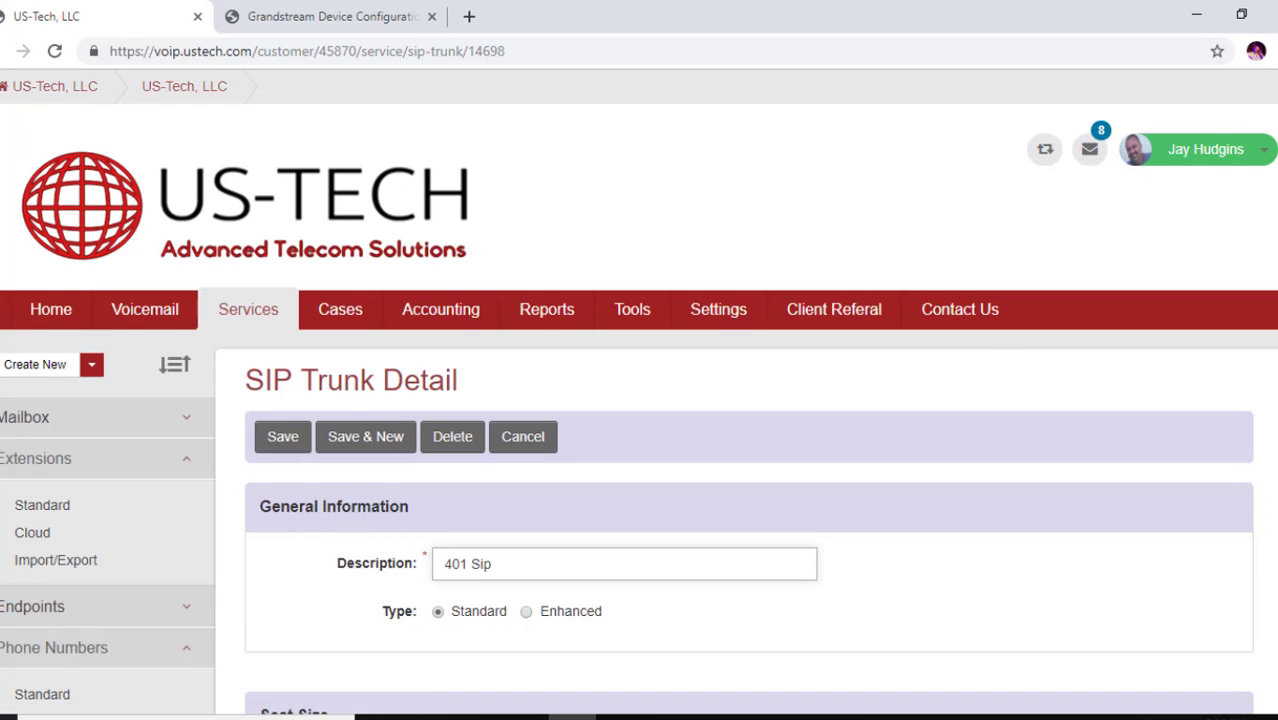
scroll(776, 188, down, 4)
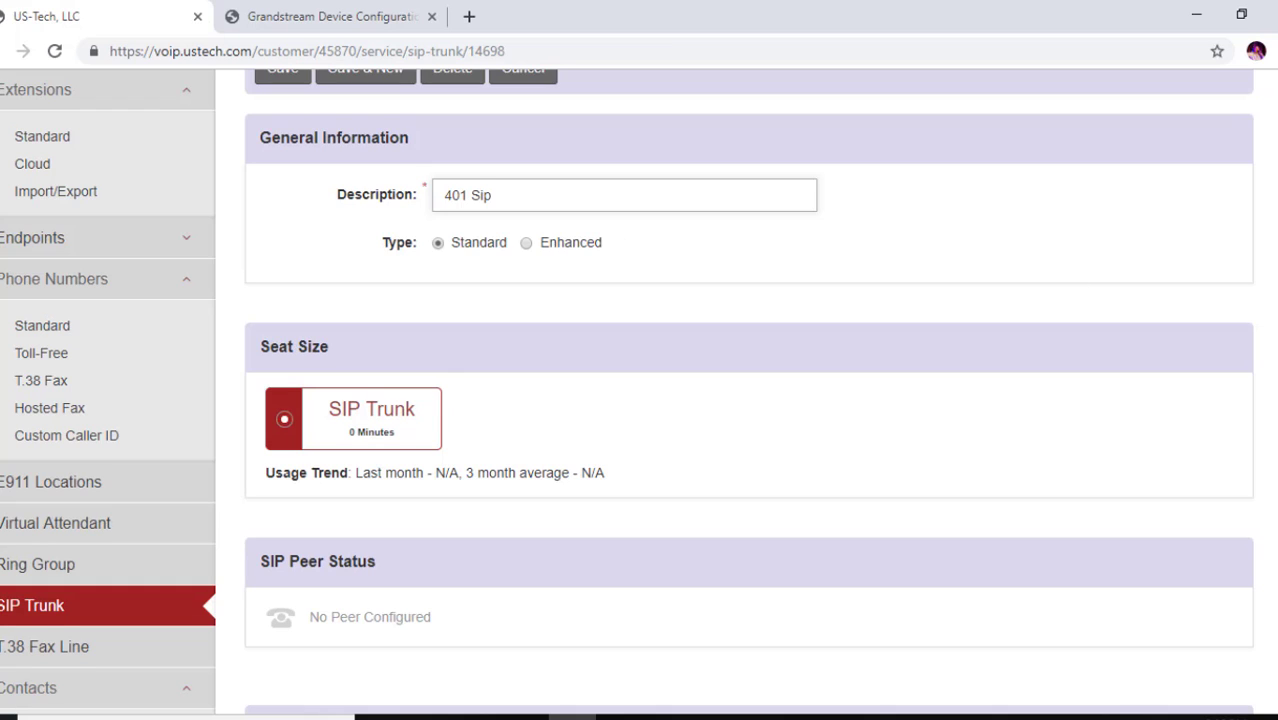
scroll(640, 390, down, 7)
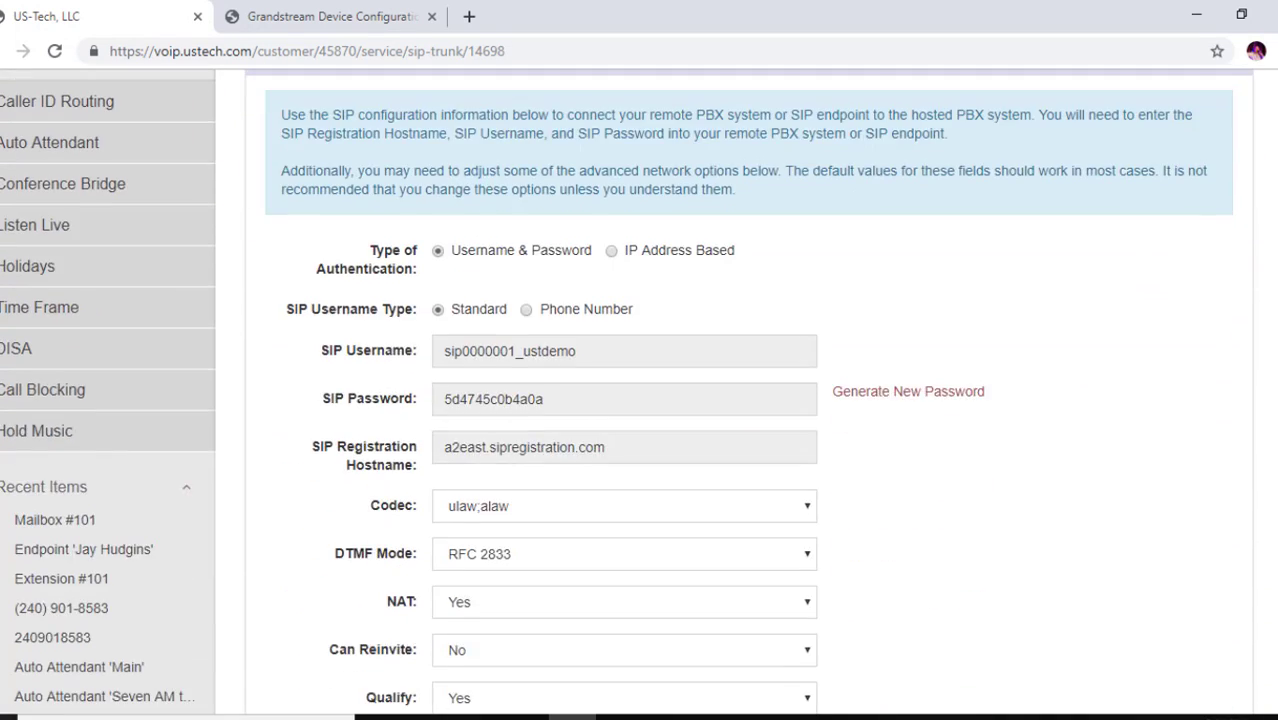
scroll(640, 390, up, 1)
scroll(640, 390, down, 1)
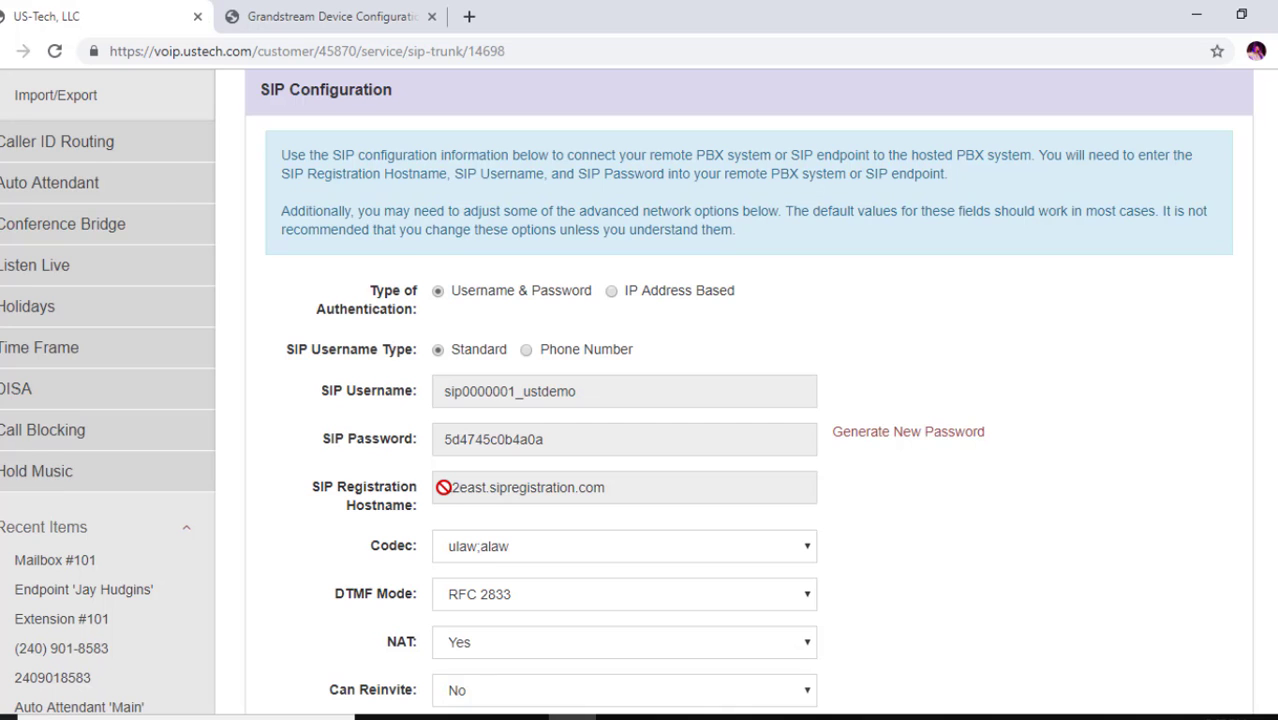
scroll(613, 271, up, 12)
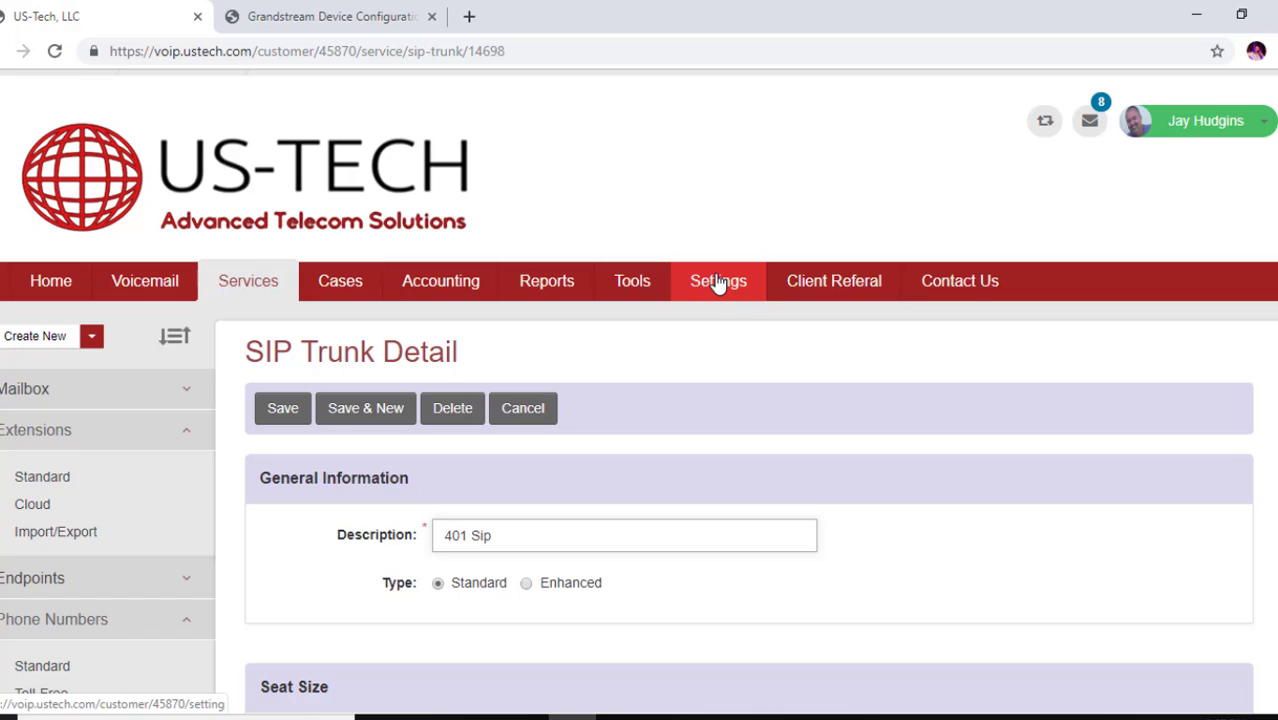
Find and select the Feature Server fe-2112-8y.phl.coredial.com in the account's Service settings
click(719, 297)
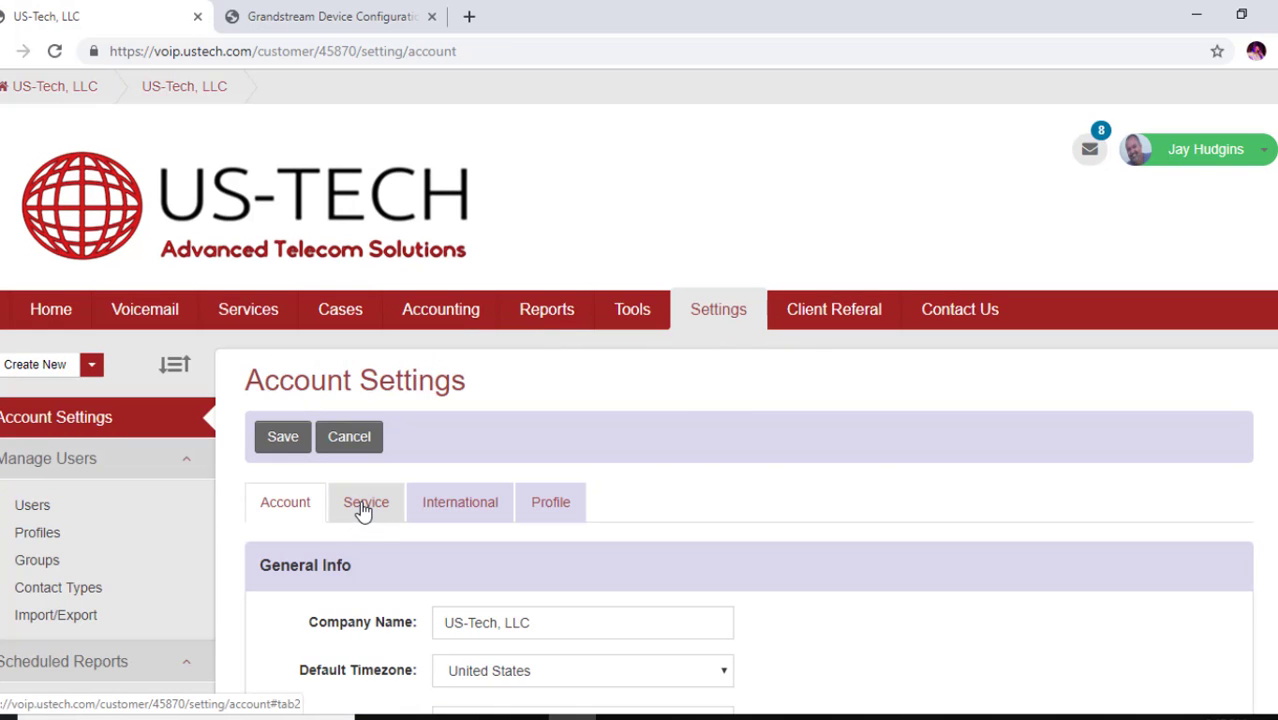
click(370, 505)
scroll(700, 450, down, 15)
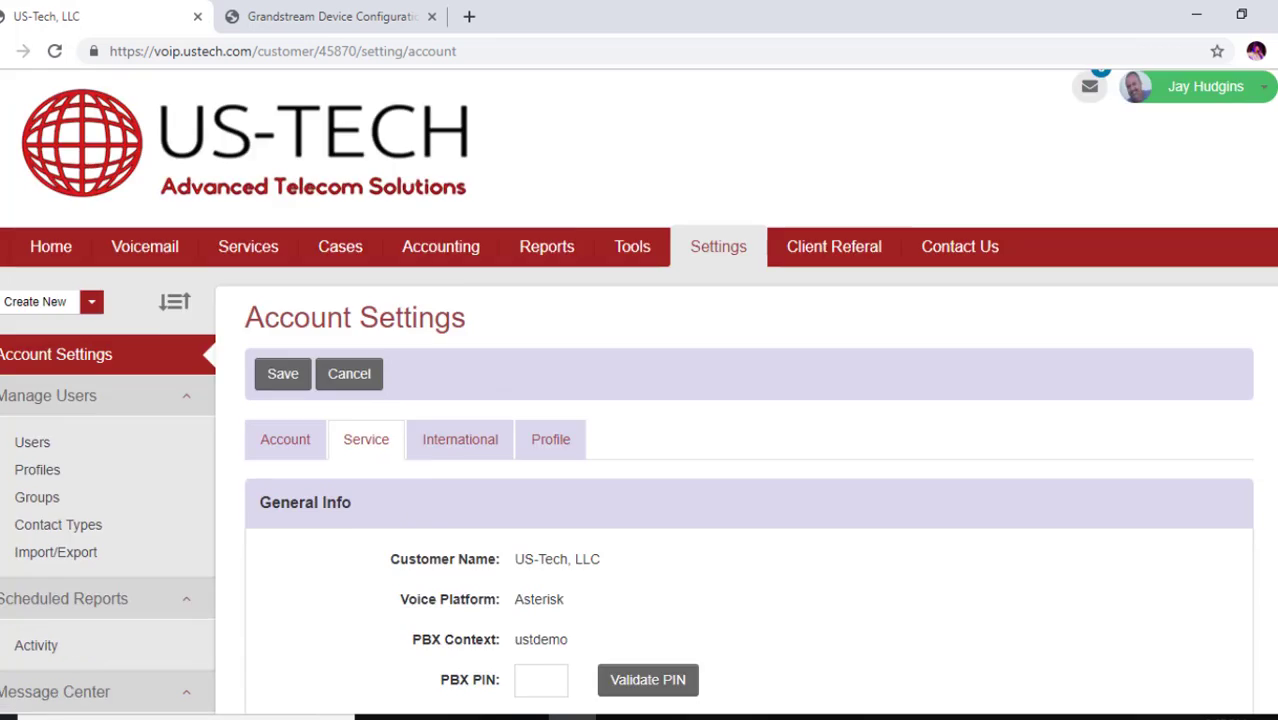
scroll(700, 450, down, 3)
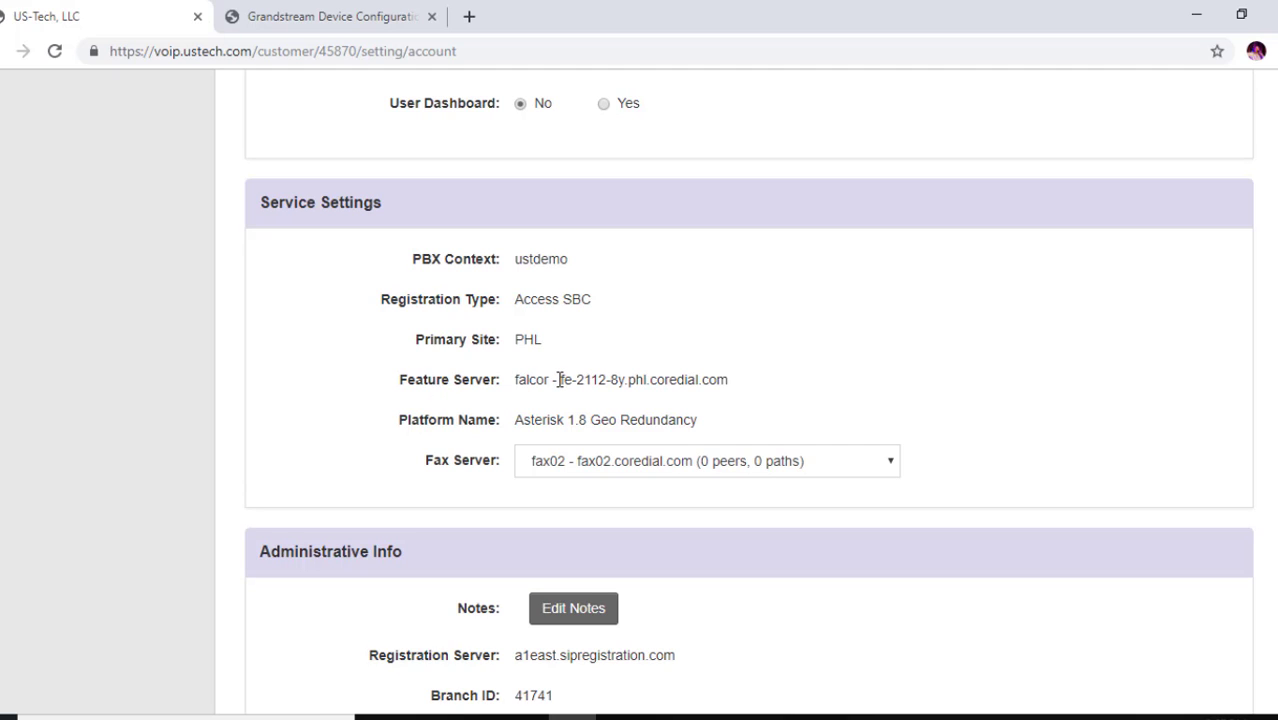
drag(558, 380, 733, 392)
key(ctrl+c)
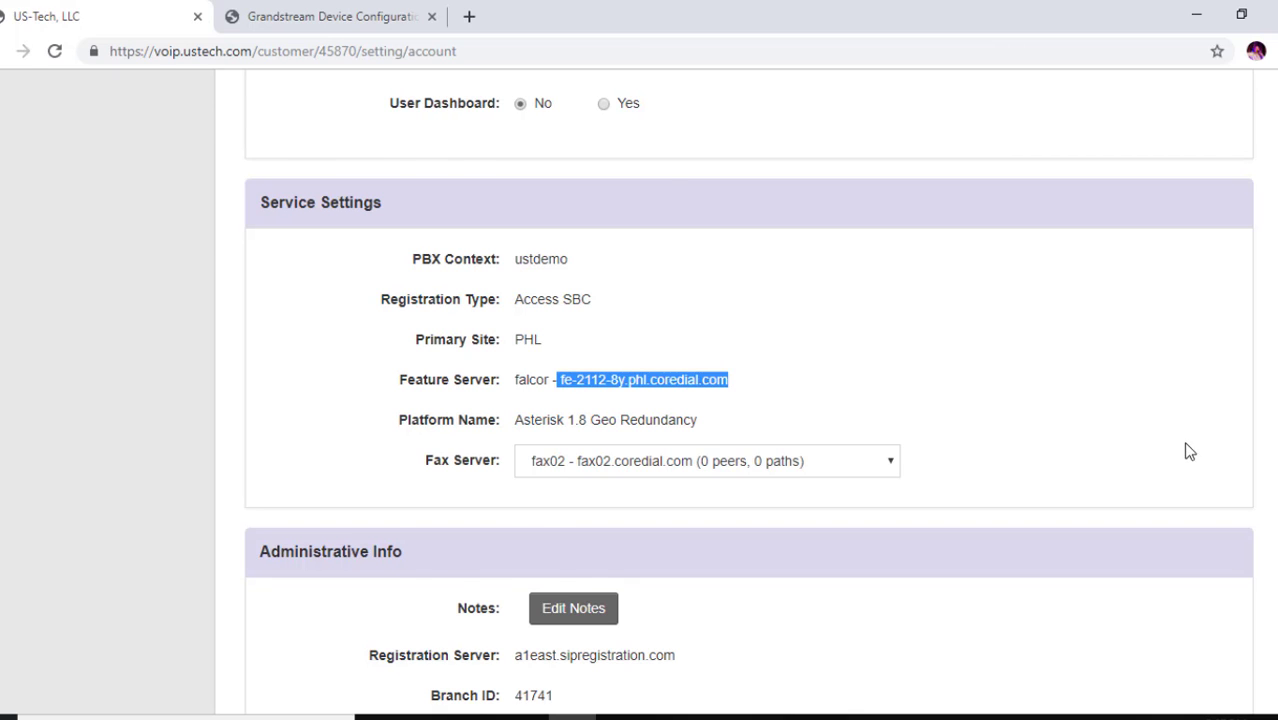
scroll(1188, 450, up, 10)
scroll(638, 392, down, 1)
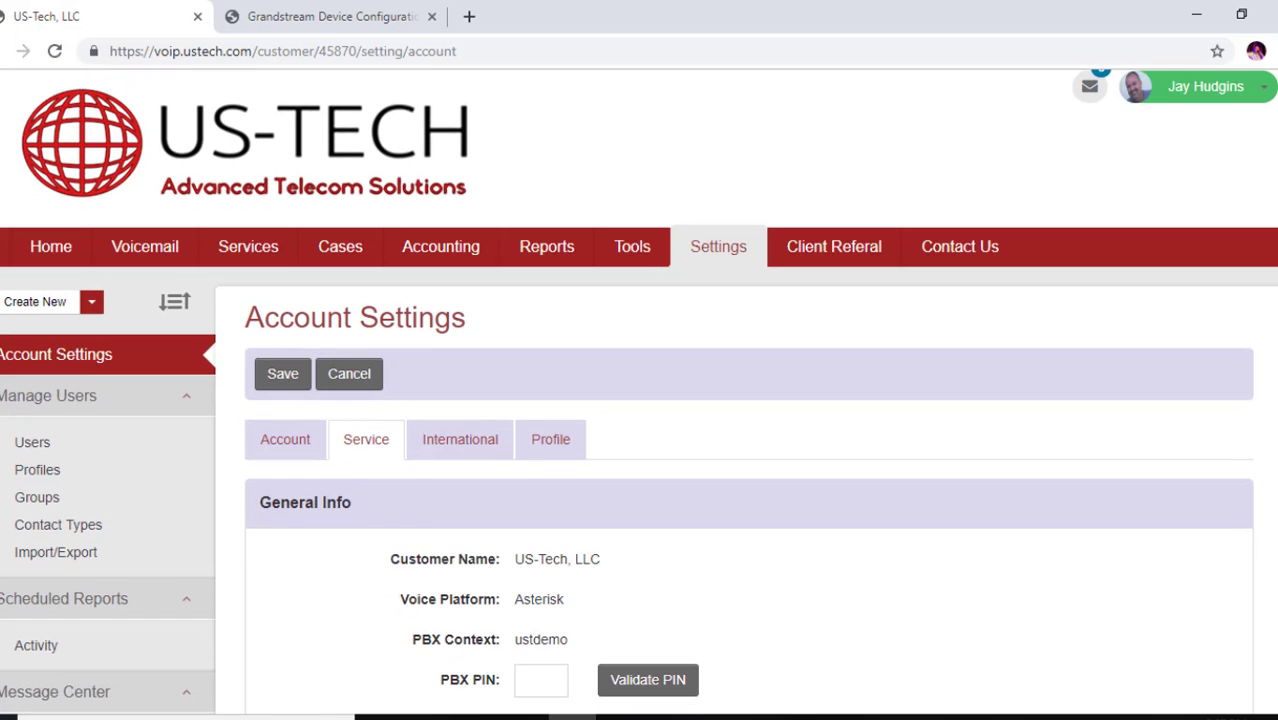
Log in to the GXW-4008 gateway's configuration page with the admin password
click(323, 18)
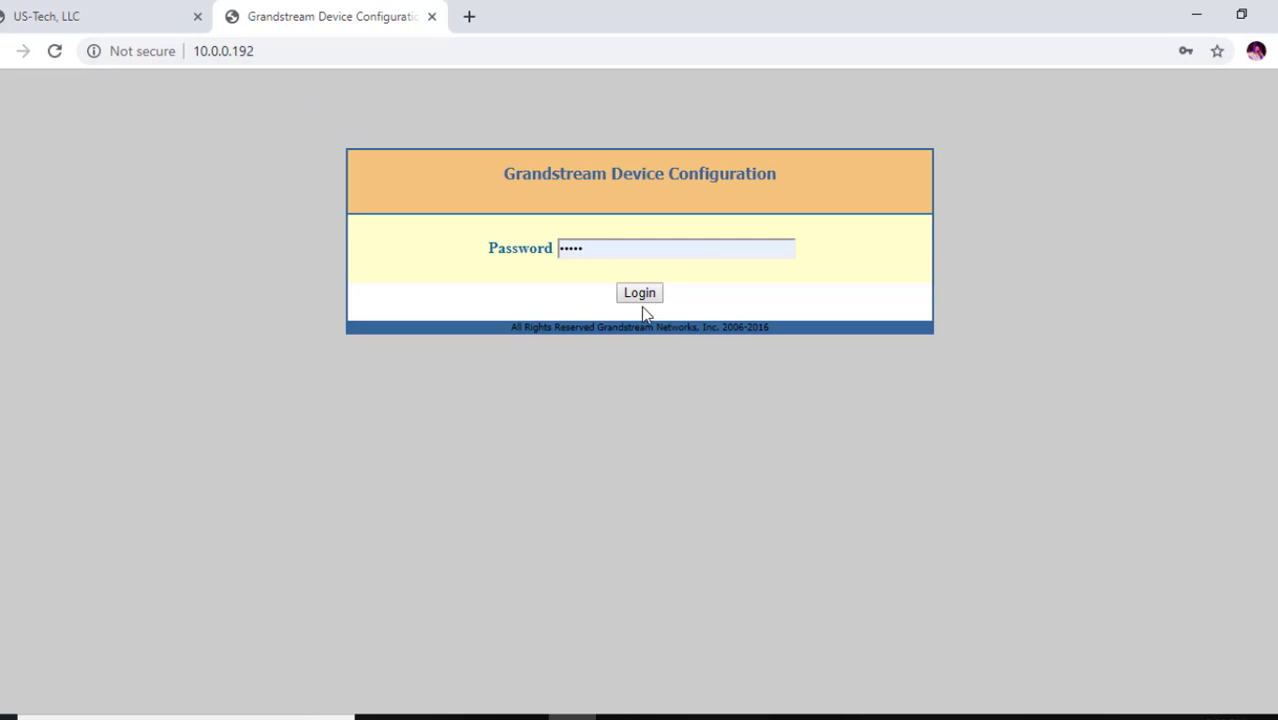
double_click(592, 254)
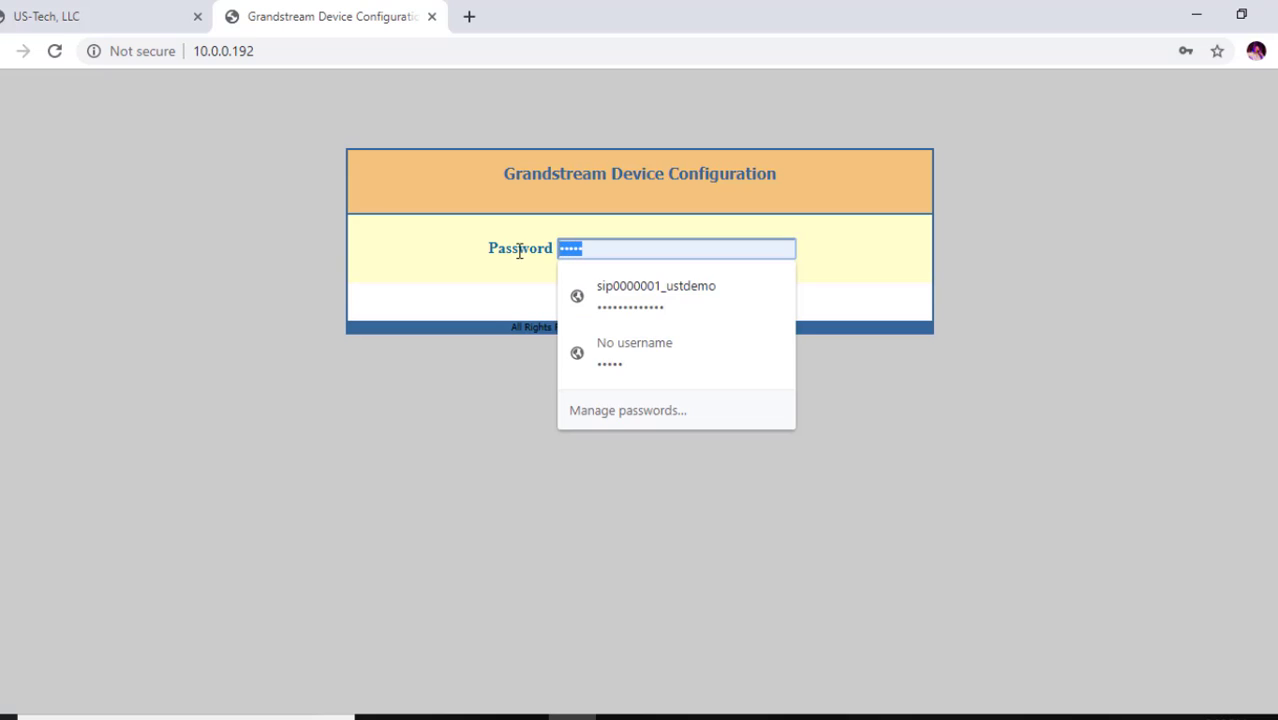
text(admin)
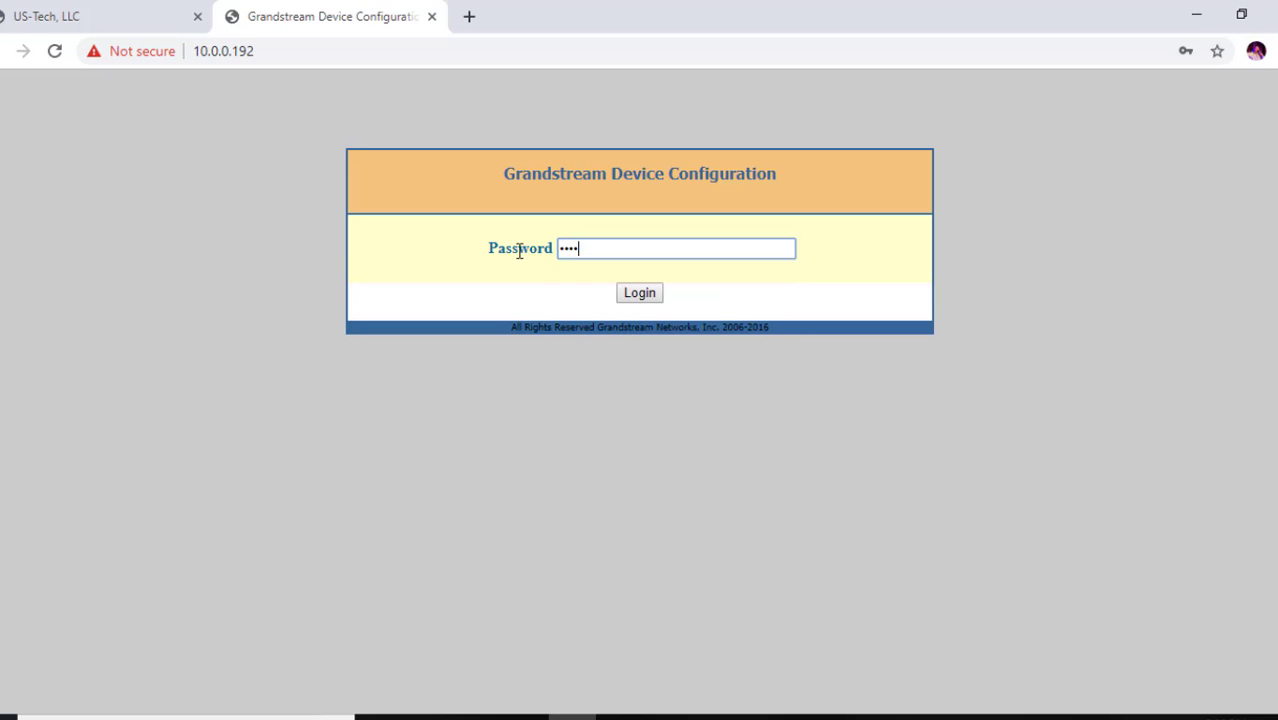
click(631, 300)
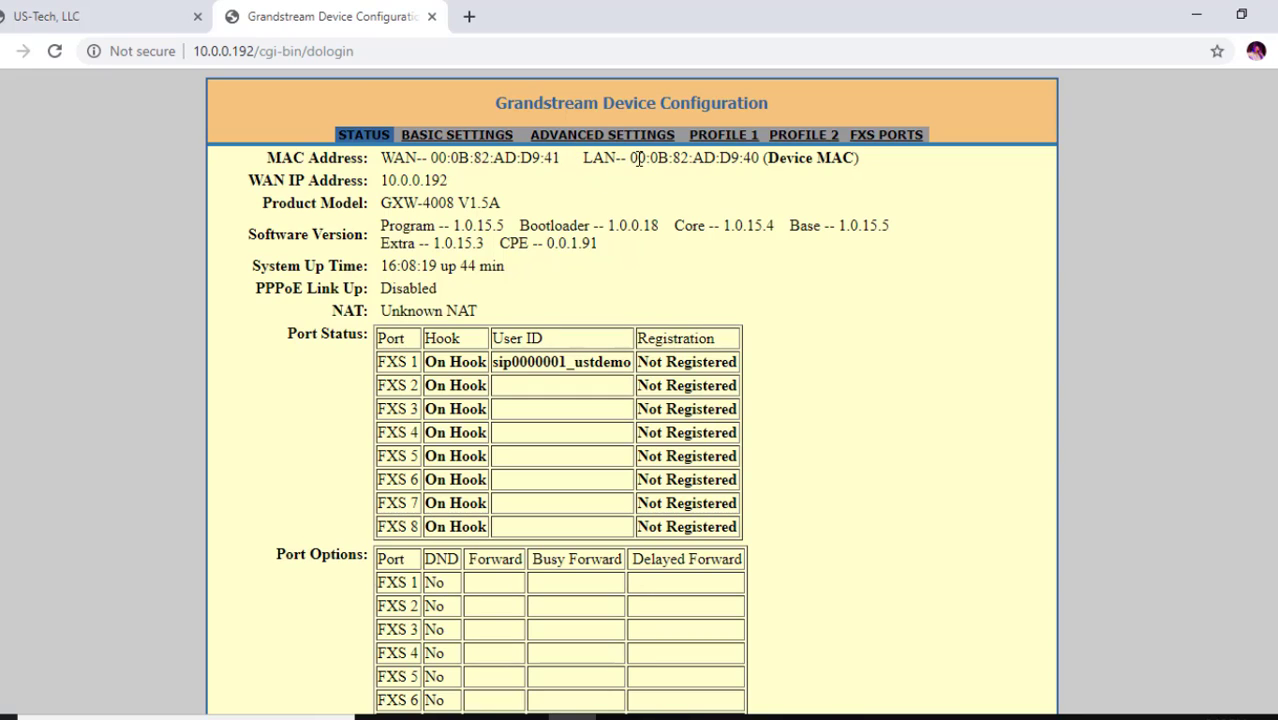
Allow WAN-side HTTP/Telnet access in the gateway's basic settings and apply the change
click(456, 140)
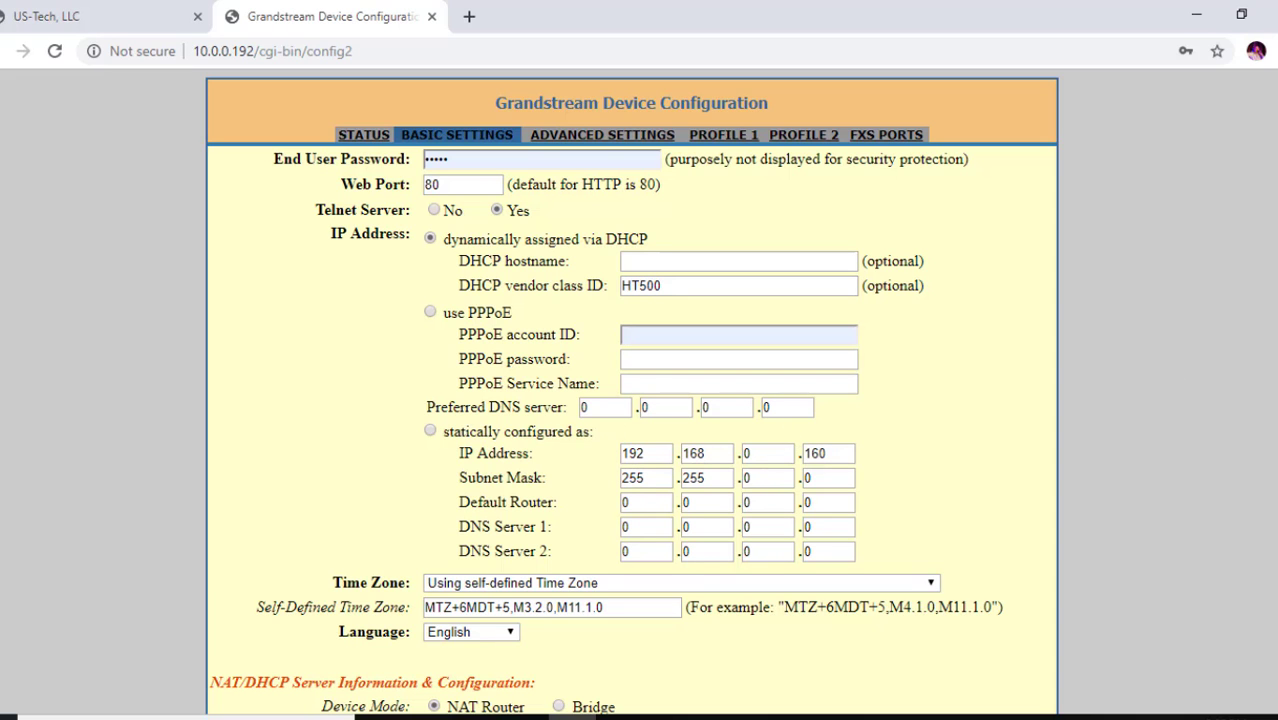
scroll(517, 430, down, 6)
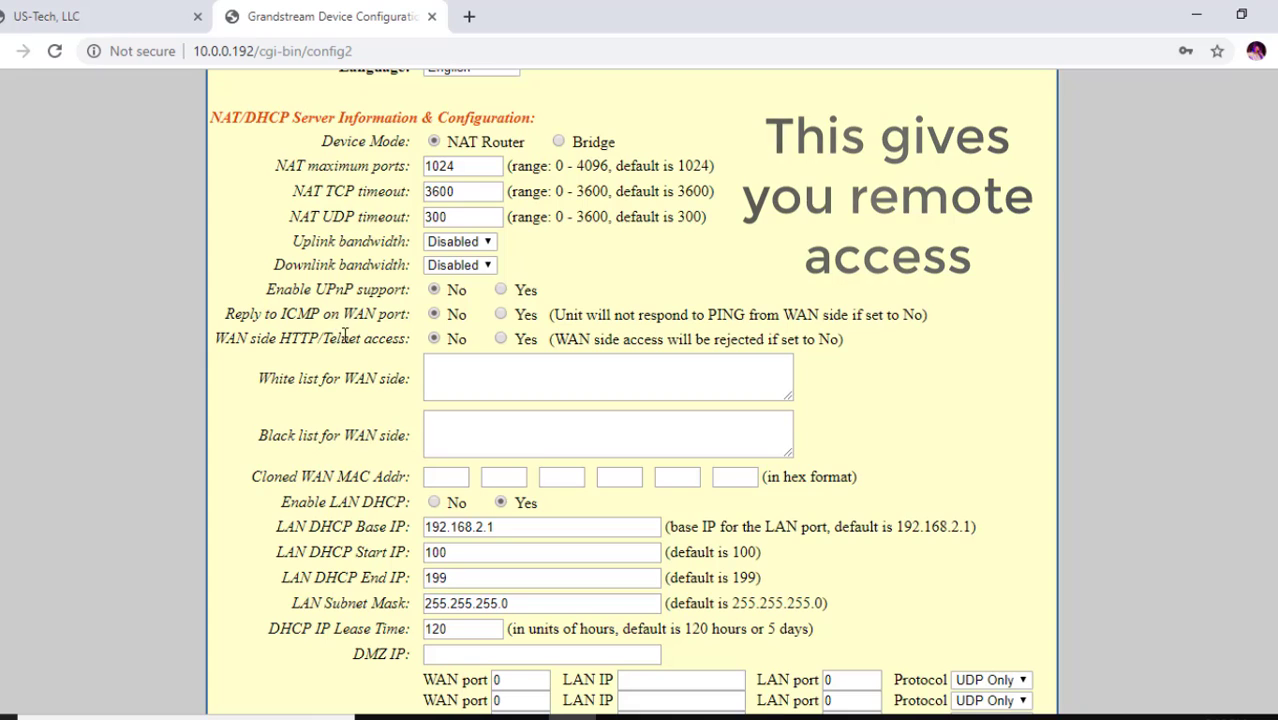
click(501, 339)
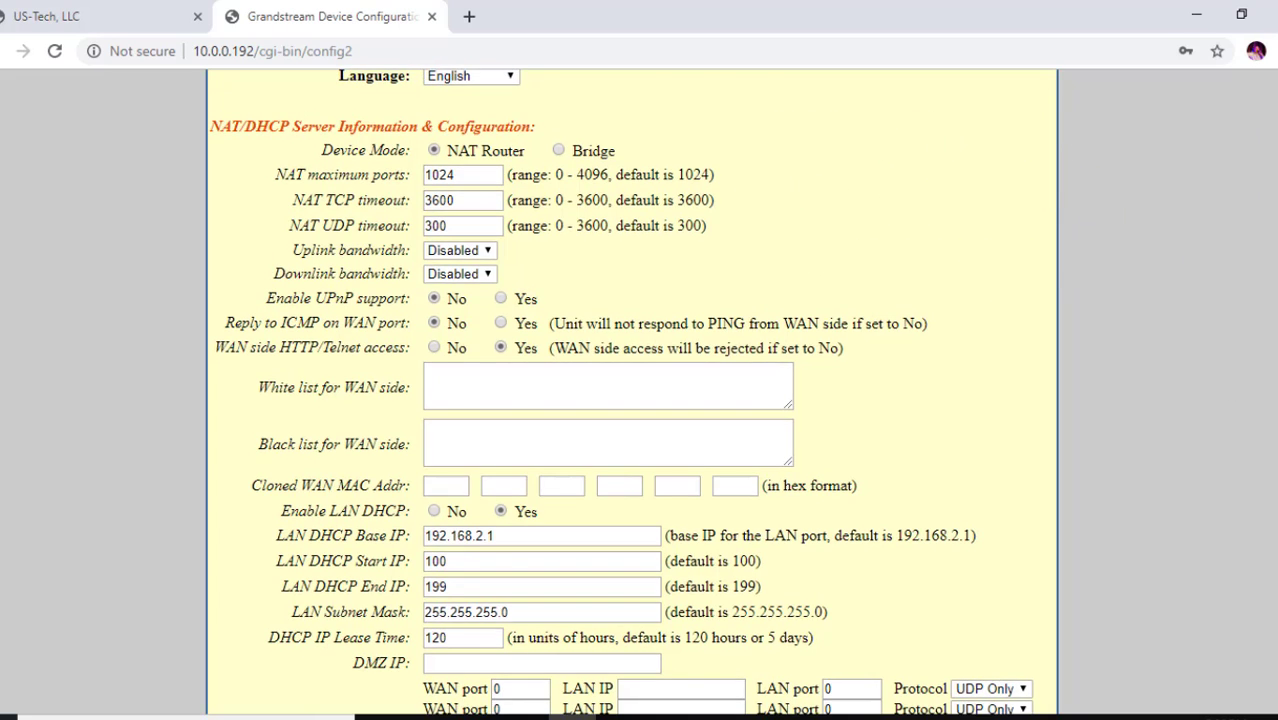
scroll(631, 400, up, 6)
scroll(631, 400, down, 10)
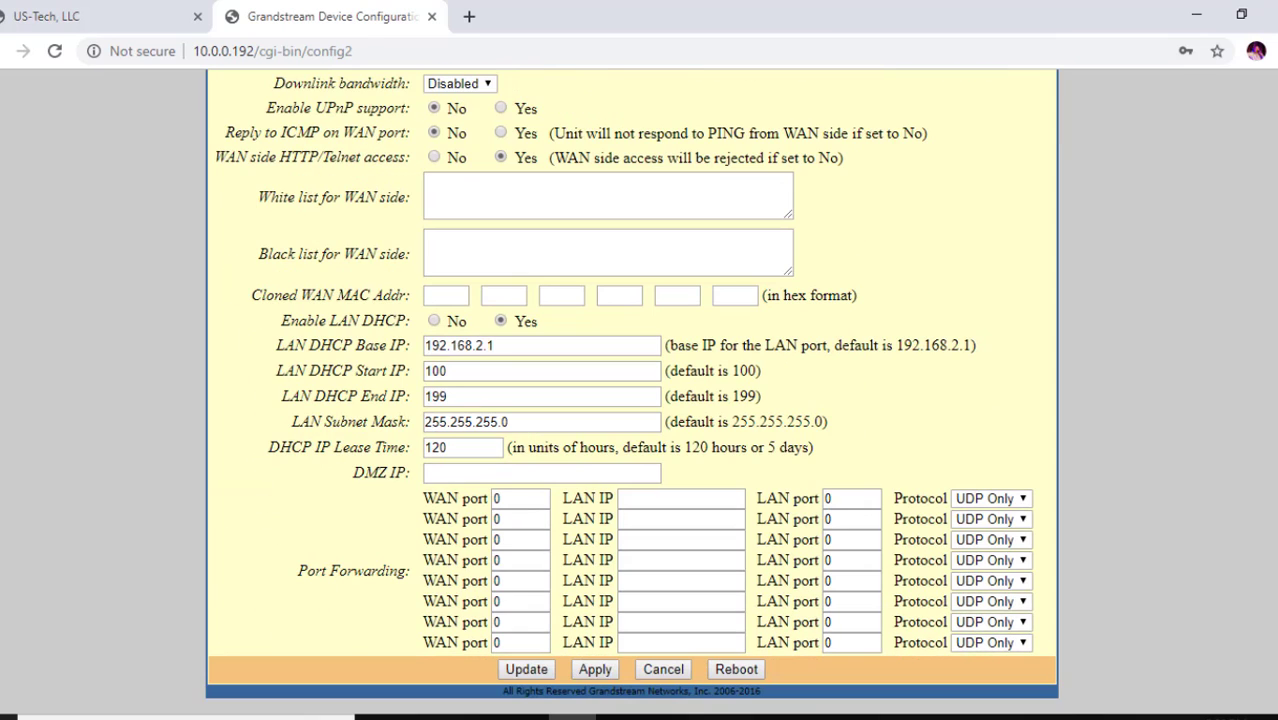
click(594, 668)
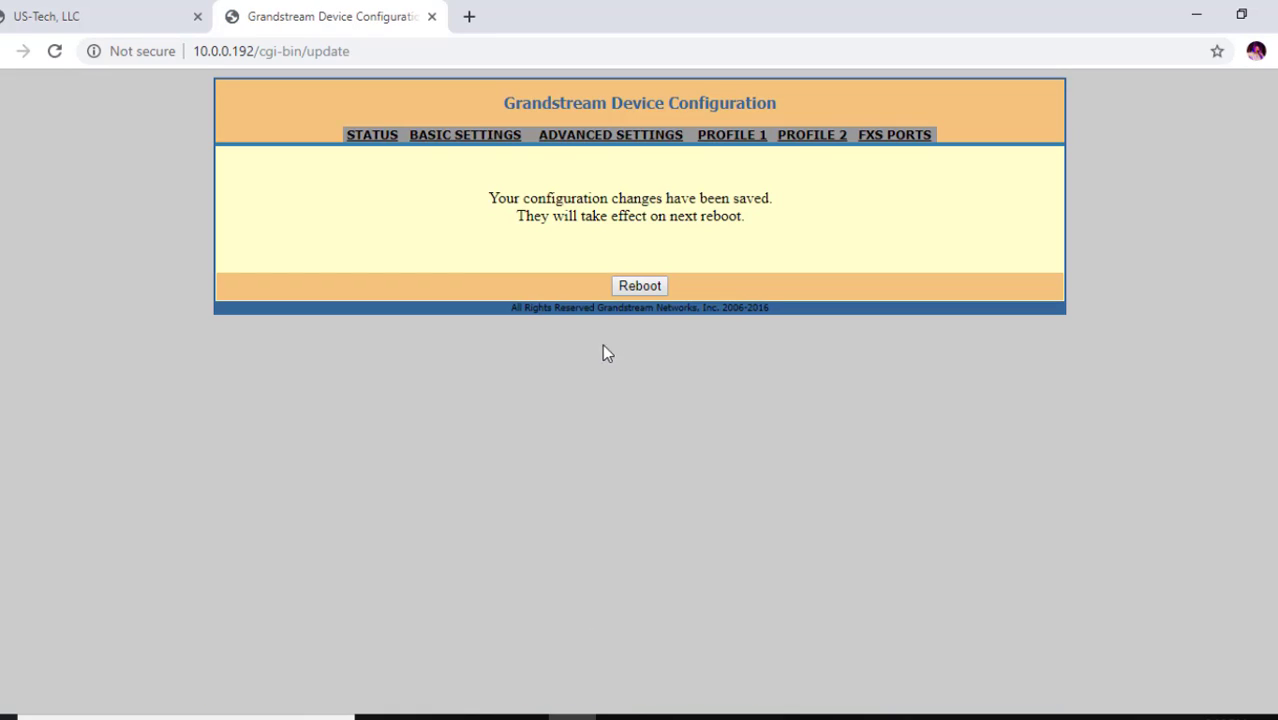
Reboot the gateway and log back in after it restarts
click(637, 286)
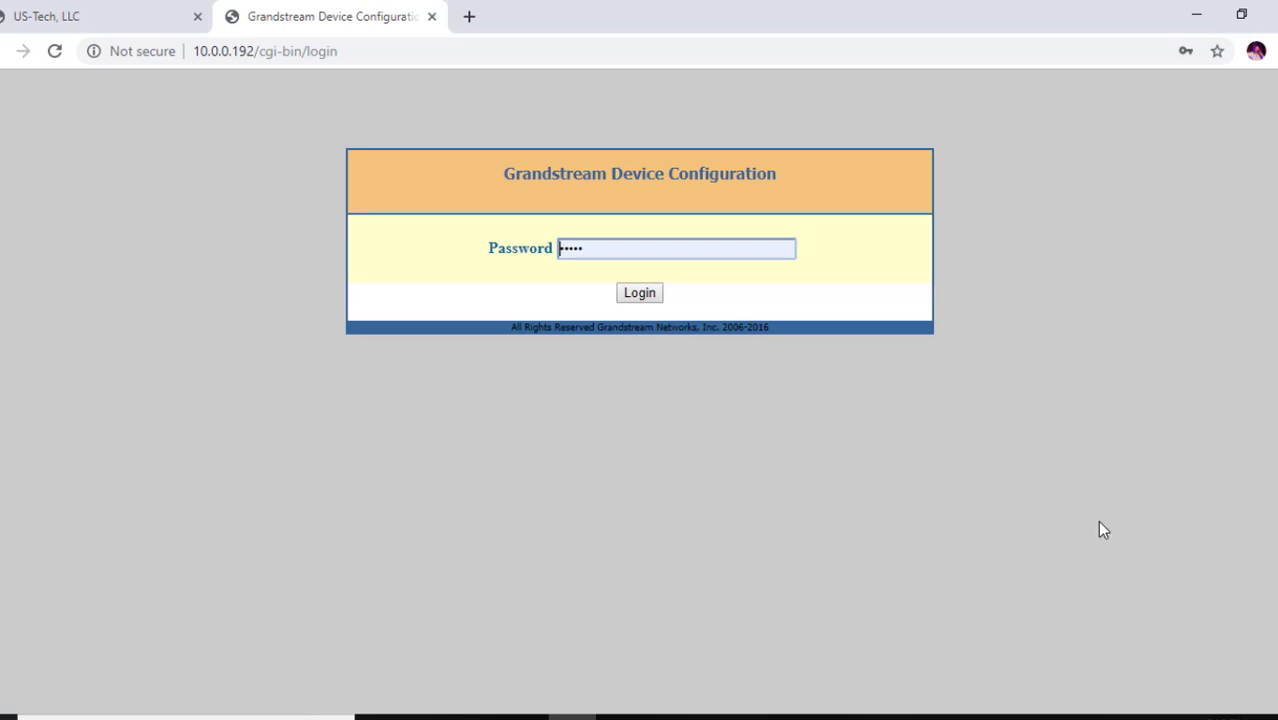
click(637, 293)
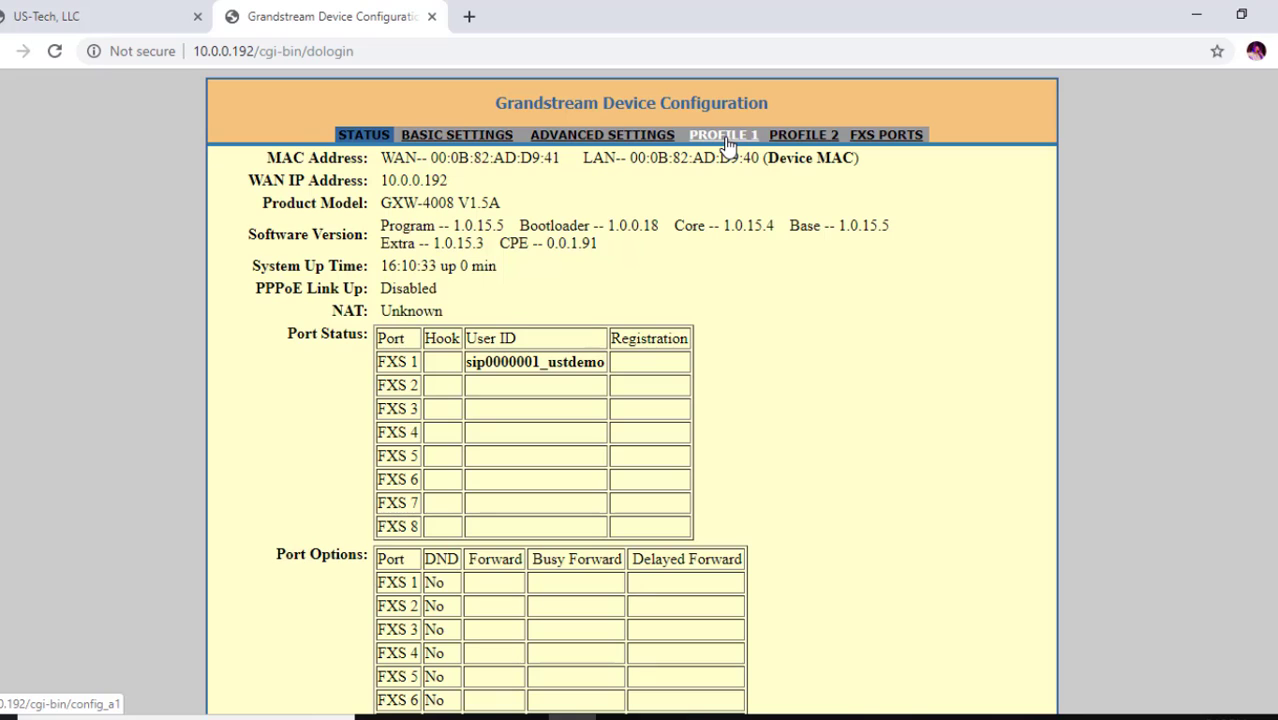
Set Profile 1's Primary SIP Server to fe-2112-8y.phl.coredial.com
click(724, 137)
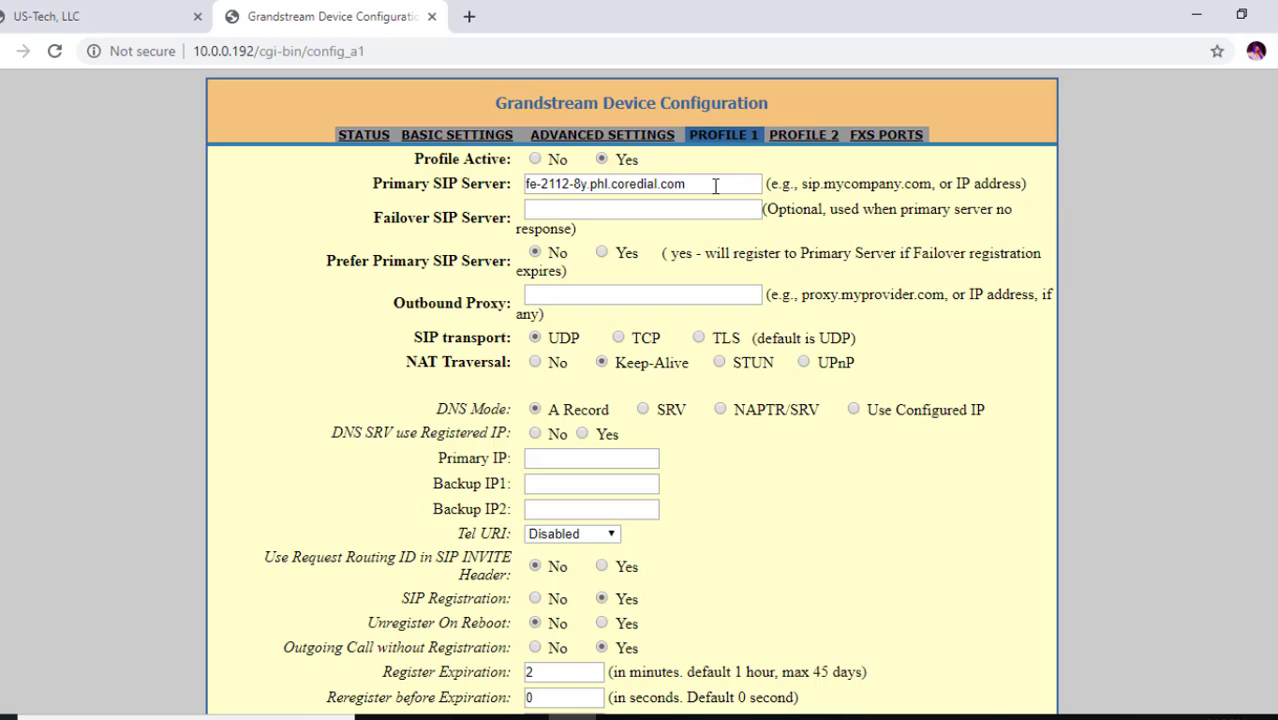
drag(686, 186, 491, 189)
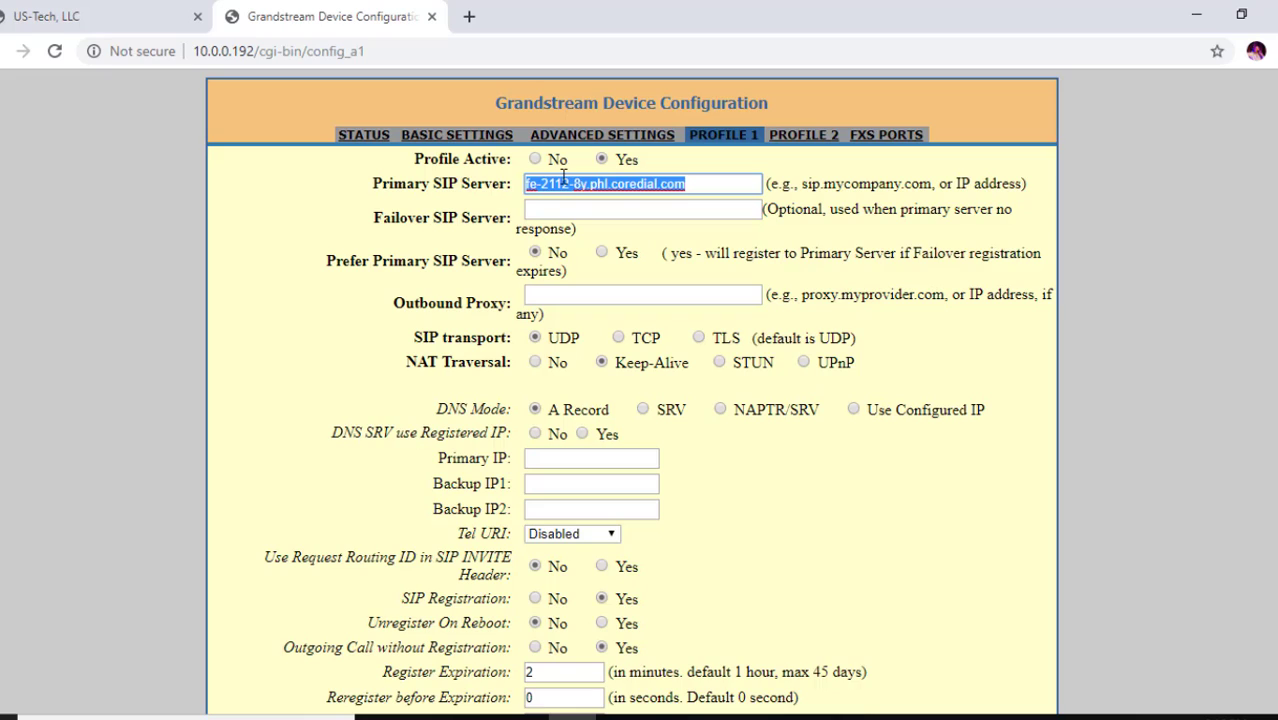
key(ctrl+v)
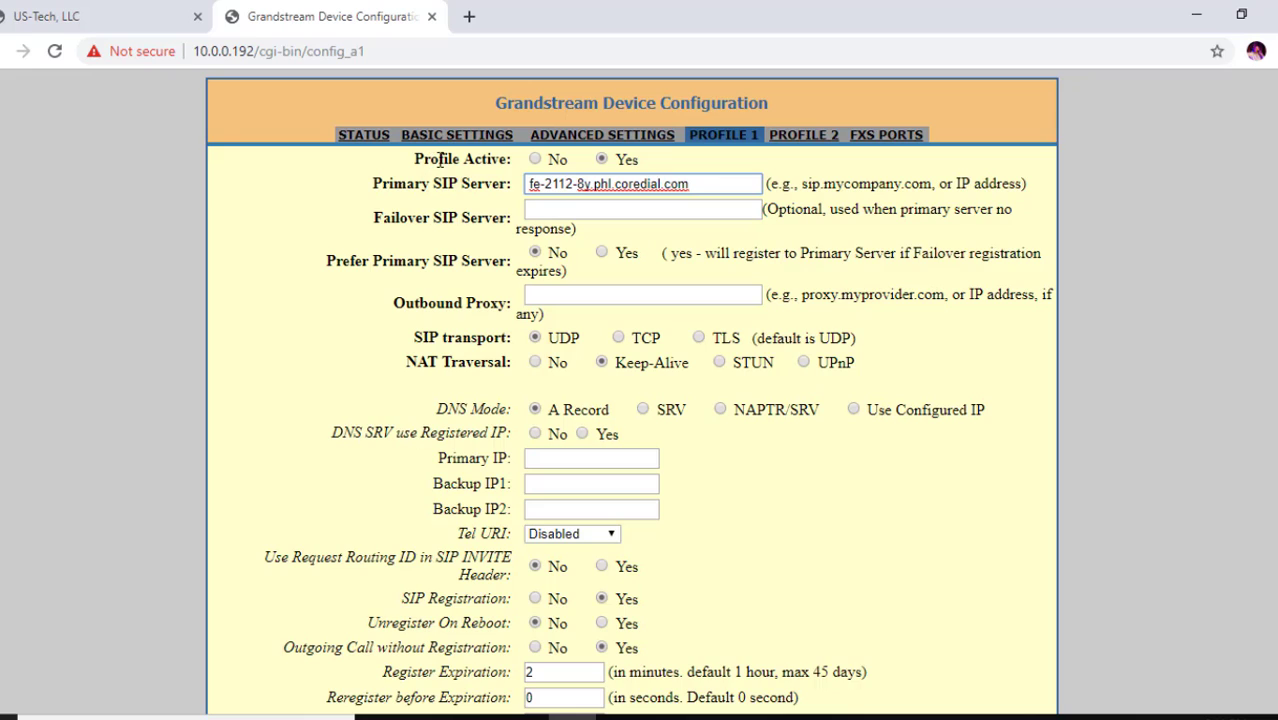
click(602, 163)
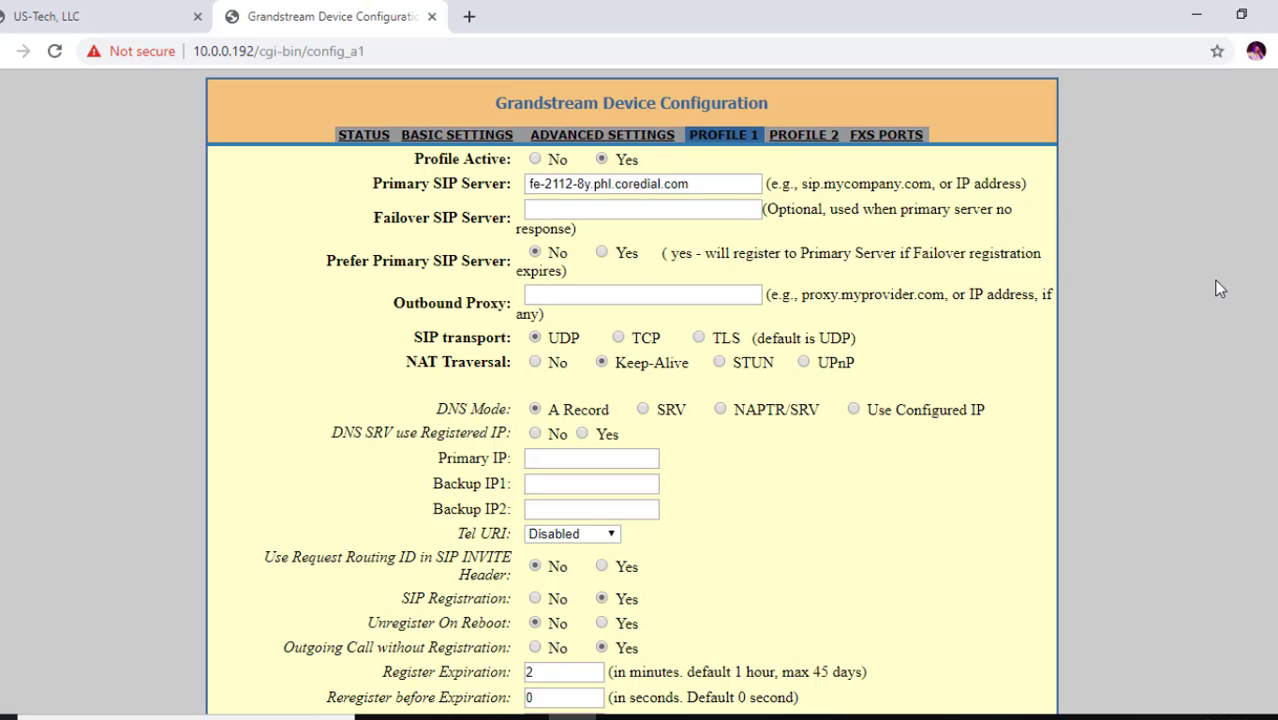
Set Register Expiration to 2 minutes and review the remaining Profile 1 settings
scroll(1220, 288, down, 3)
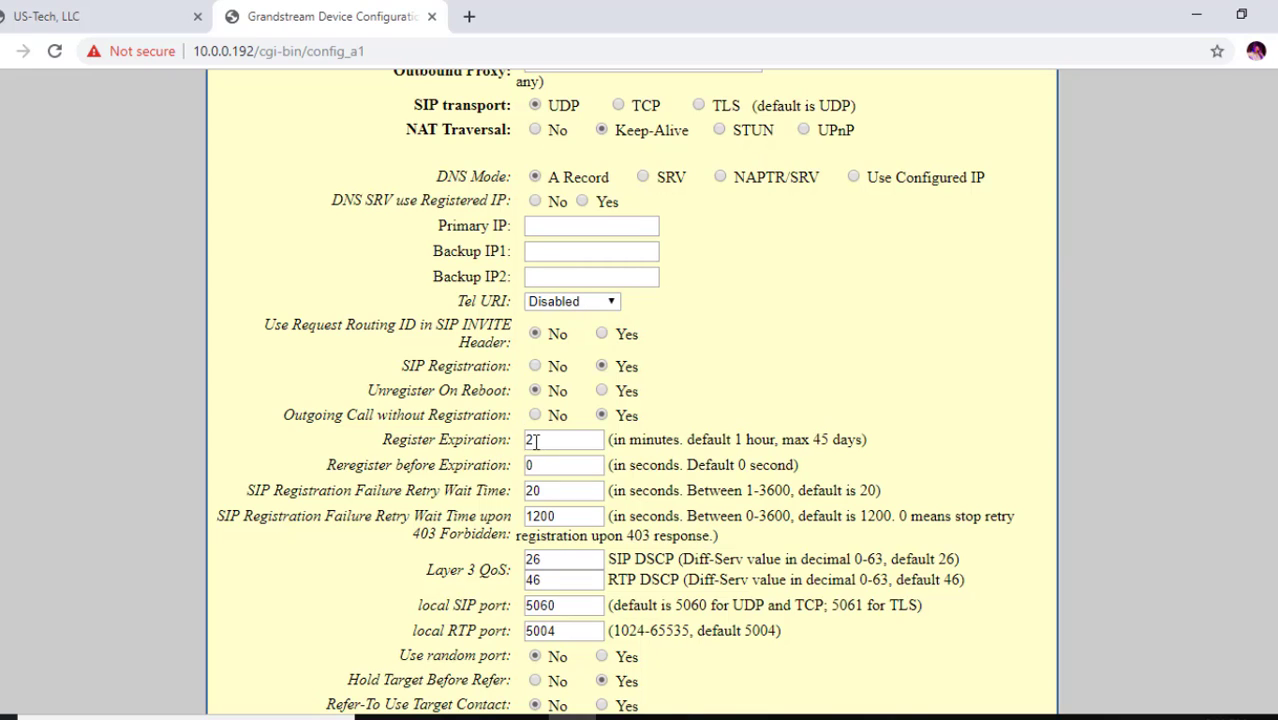
drag(535, 441, 498, 445)
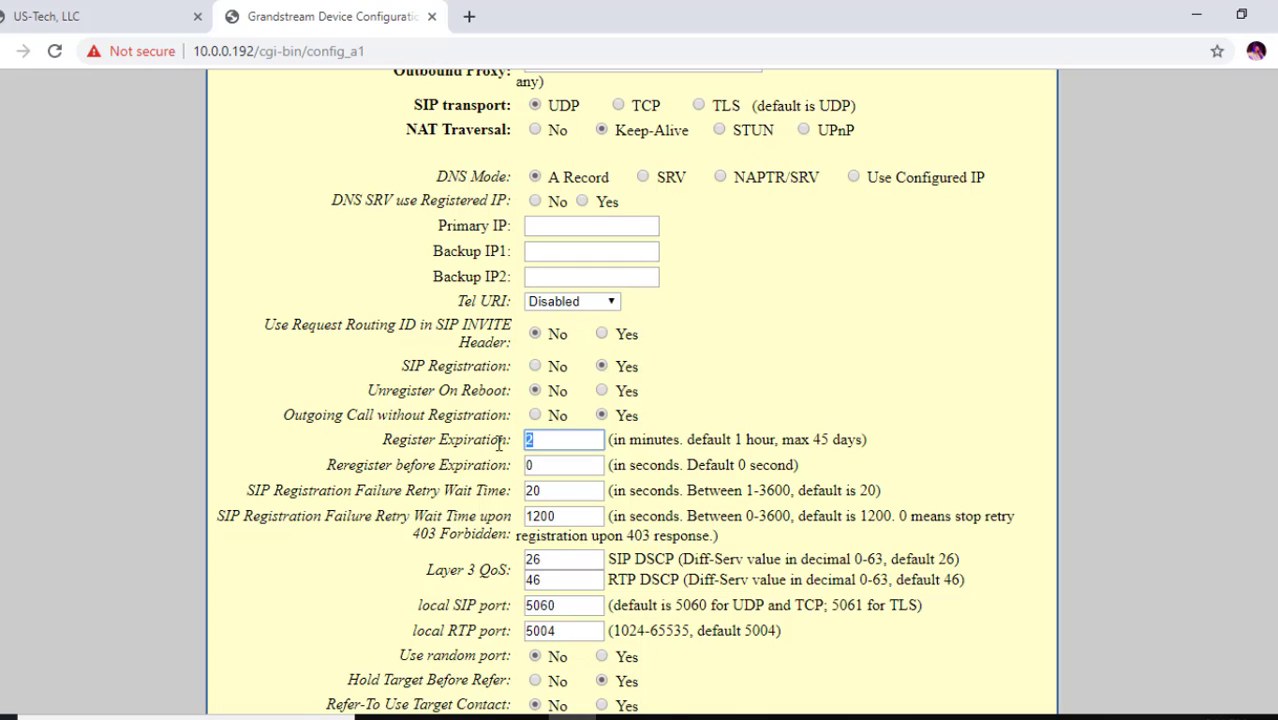
text(2)
scroll(615, 392, down, 2)
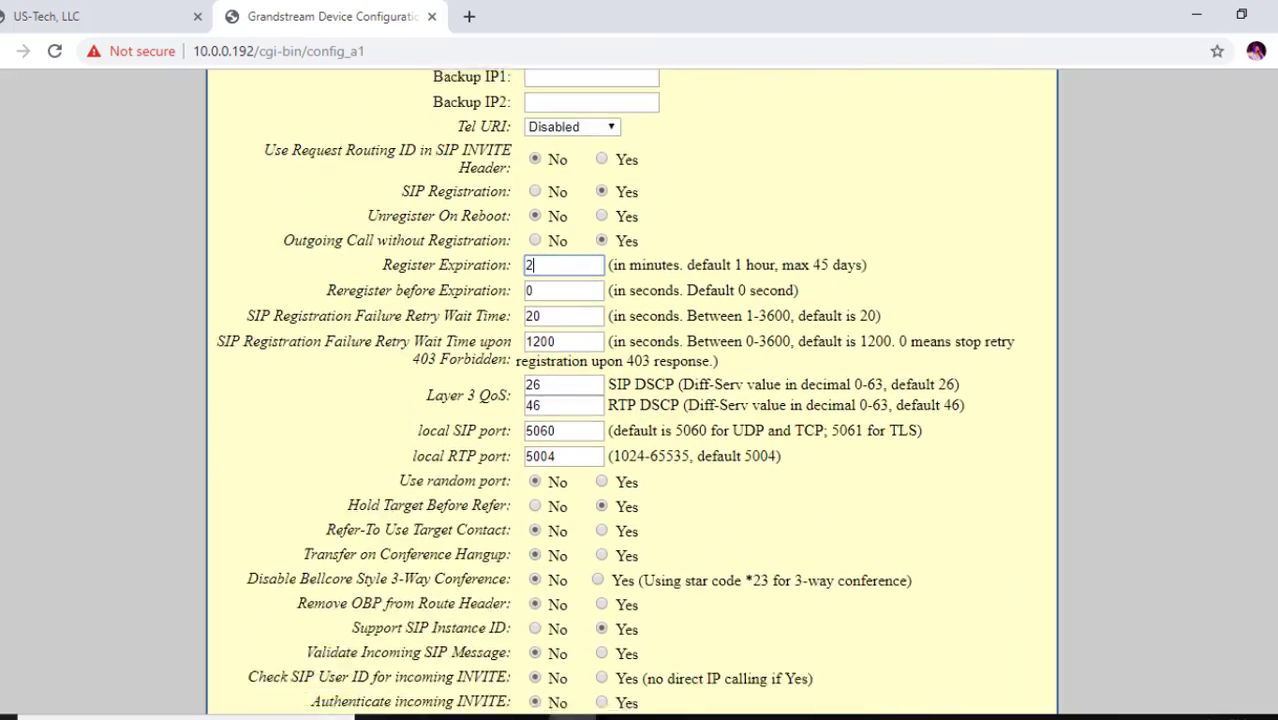
scroll(636, 392, down, 3)
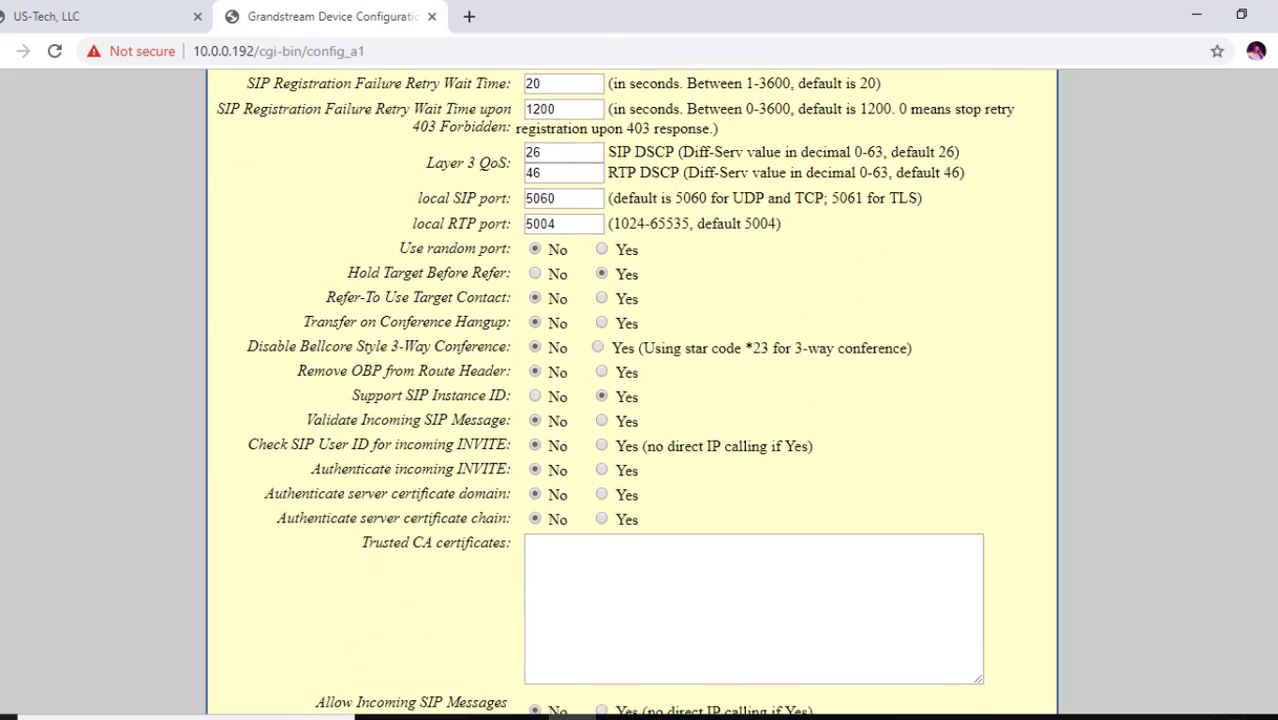
scroll(636, 392, down, 4)
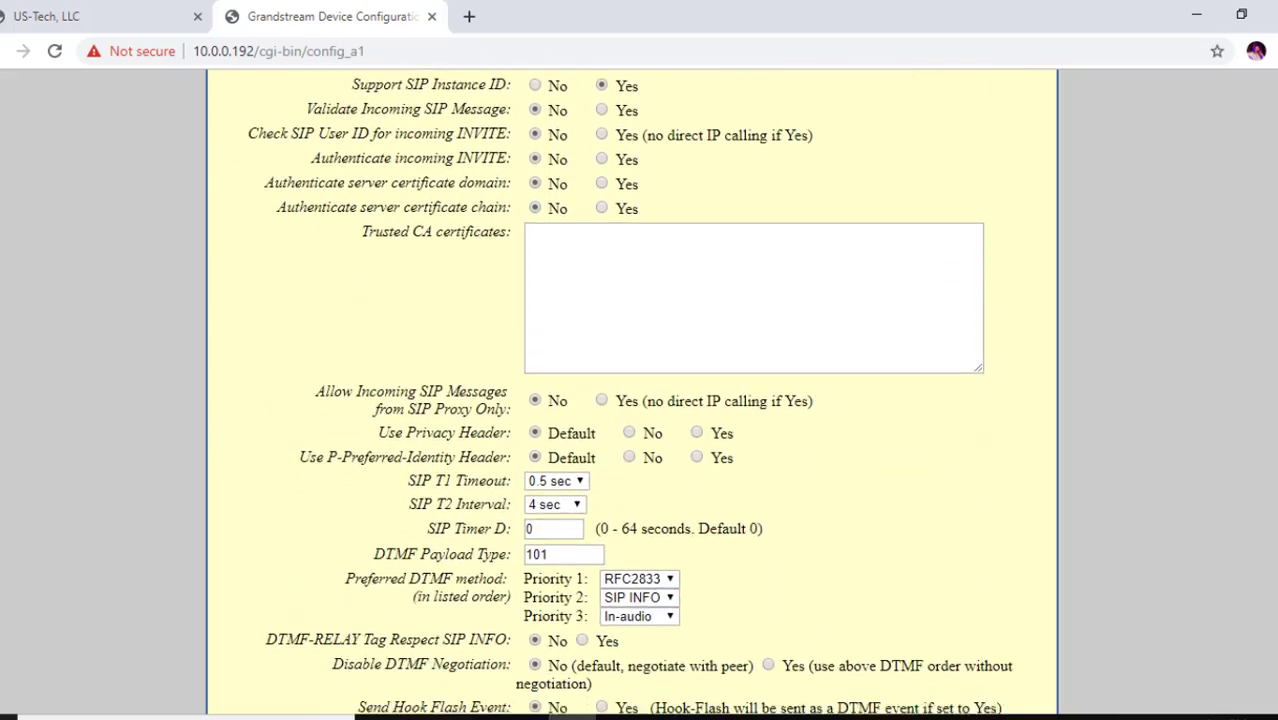
scroll(636, 392, down, 3)
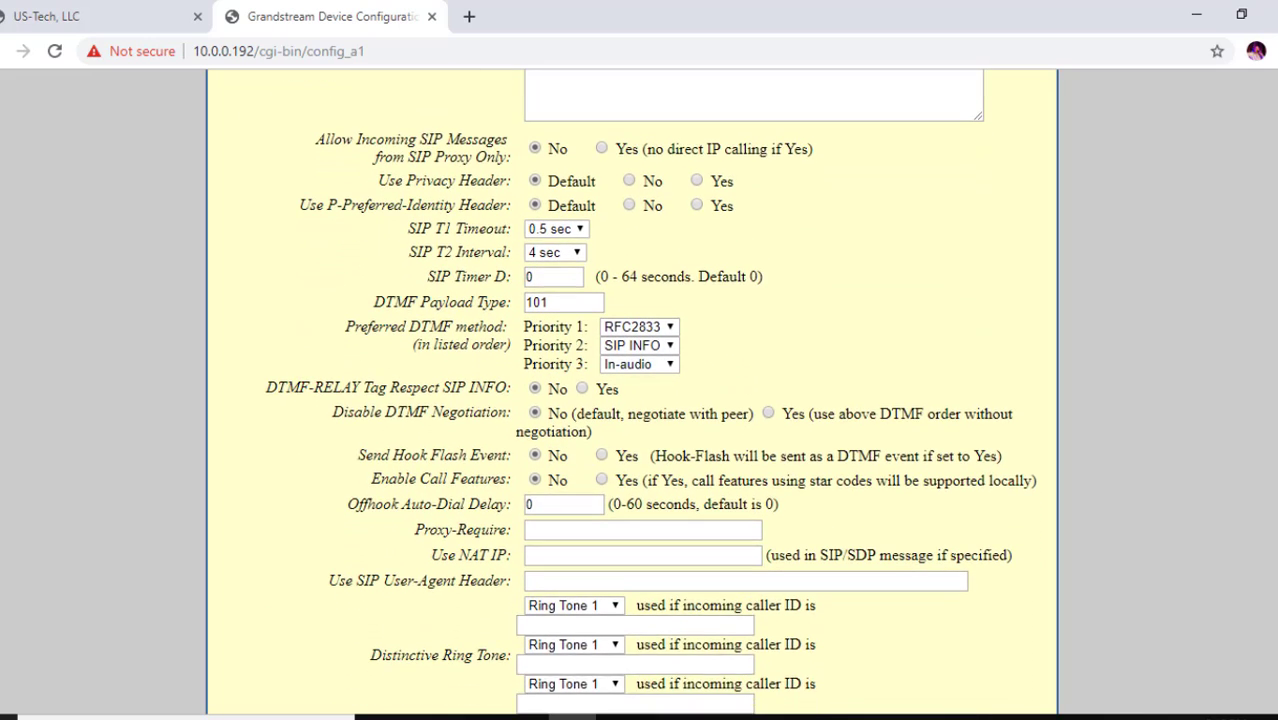
scroll(1173, 375, down, 1)
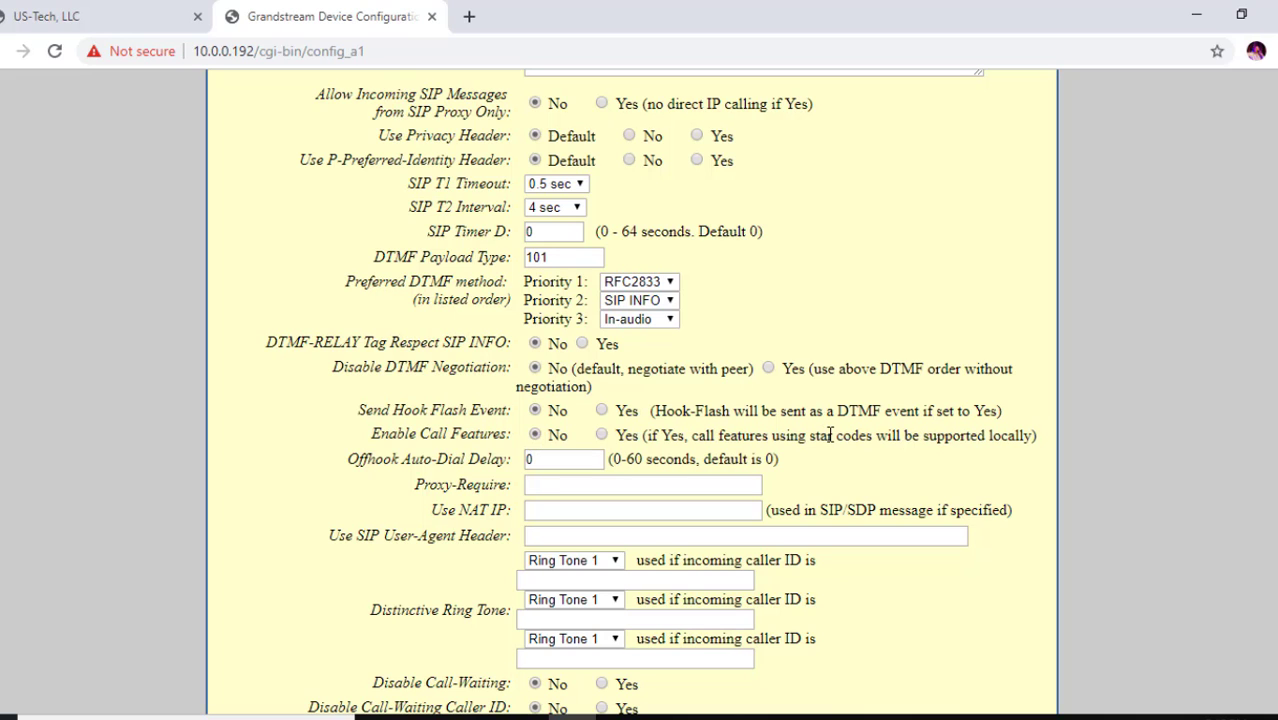
scroll(640, 400, down, 5)
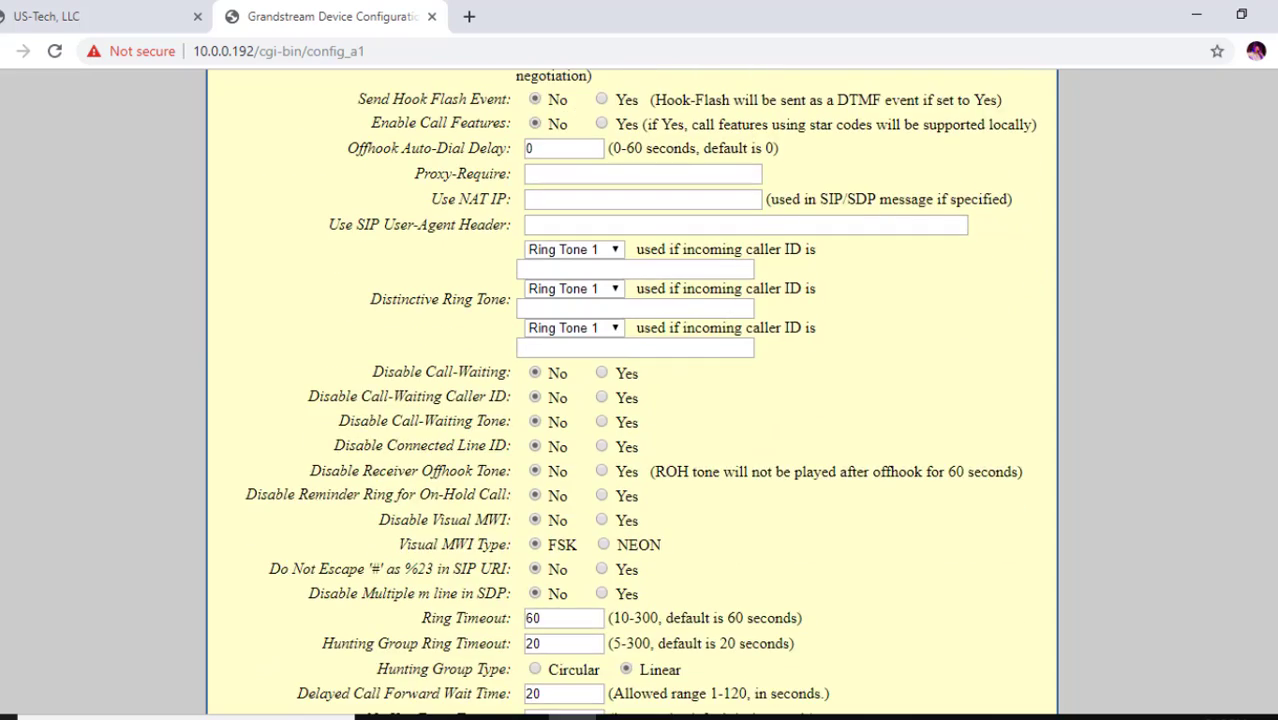
scroll(660, 510, down, 2)
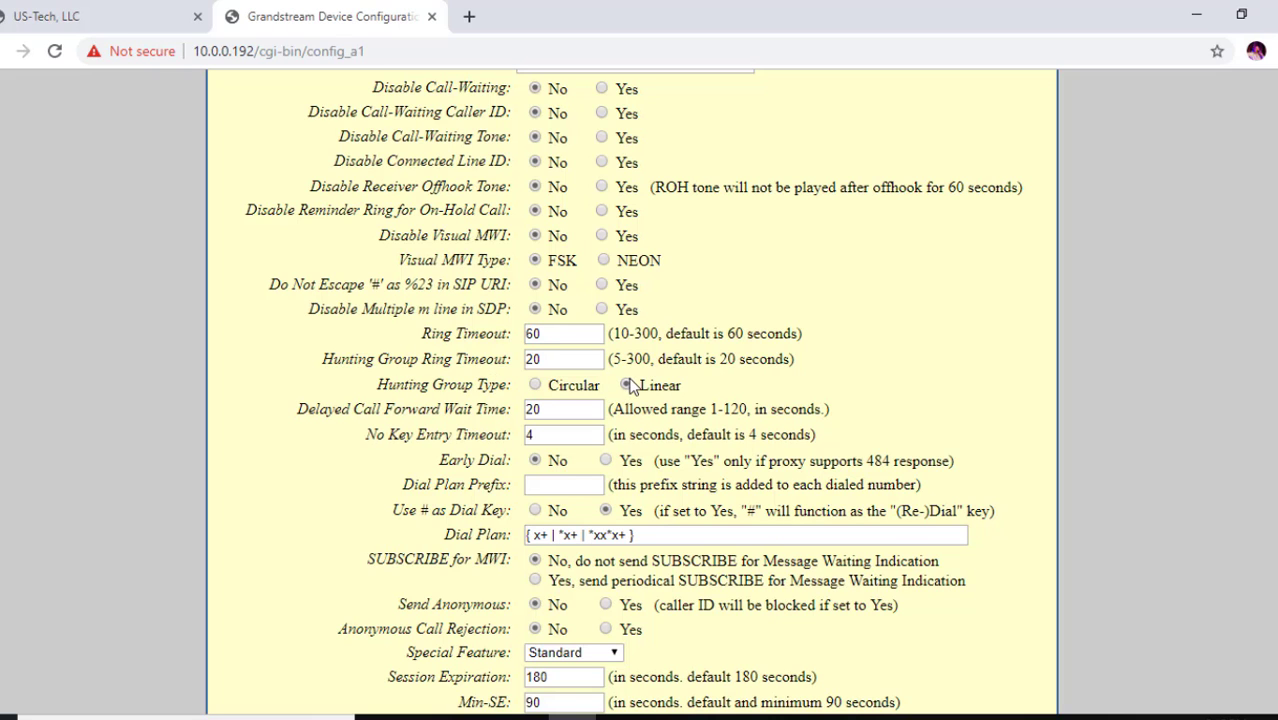
scroll(628, 389, down, 10)
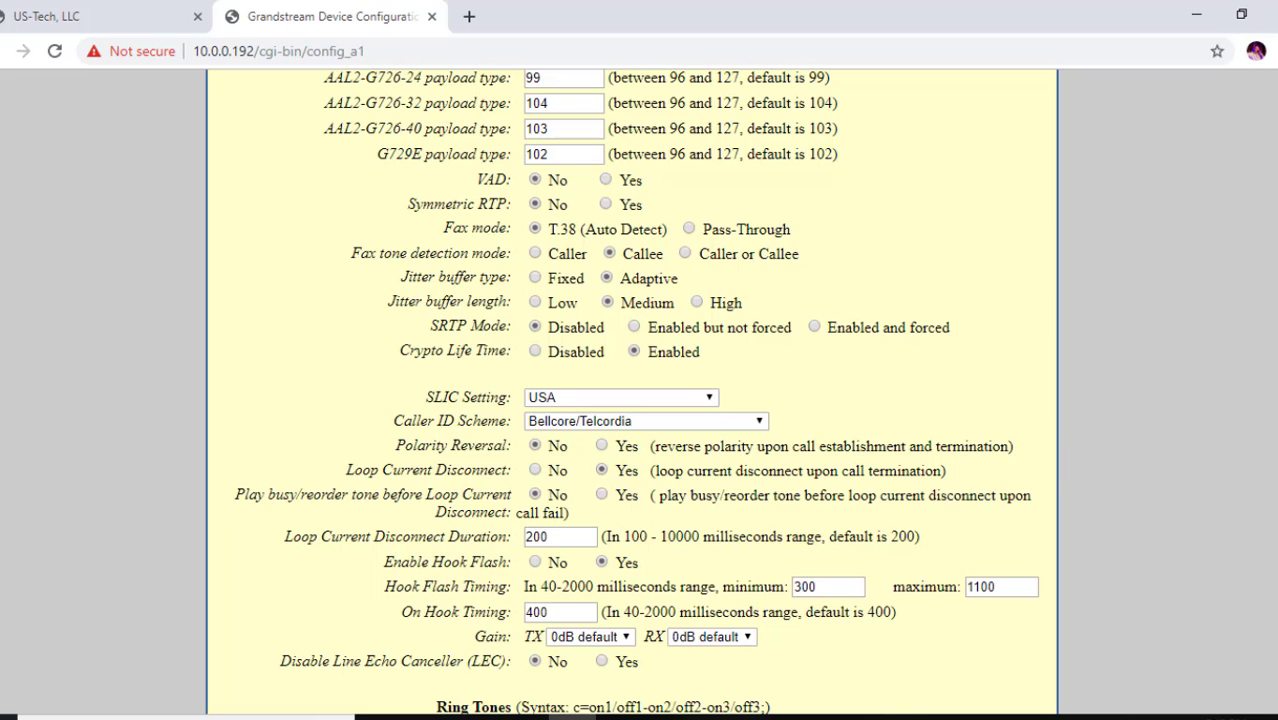
scroll(607, 680, down, 4)
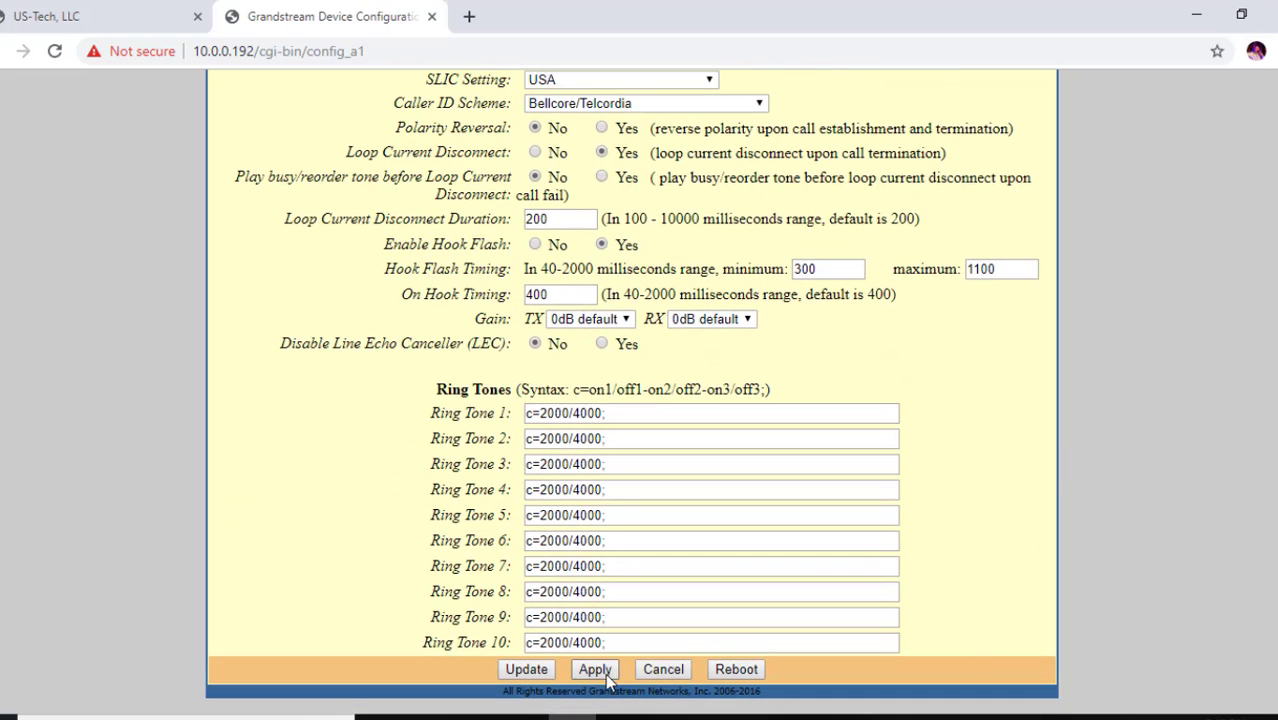
Apply the Profile 1 settings, check the FXS port table, and return to the US-Tech portal
click(592, 669)
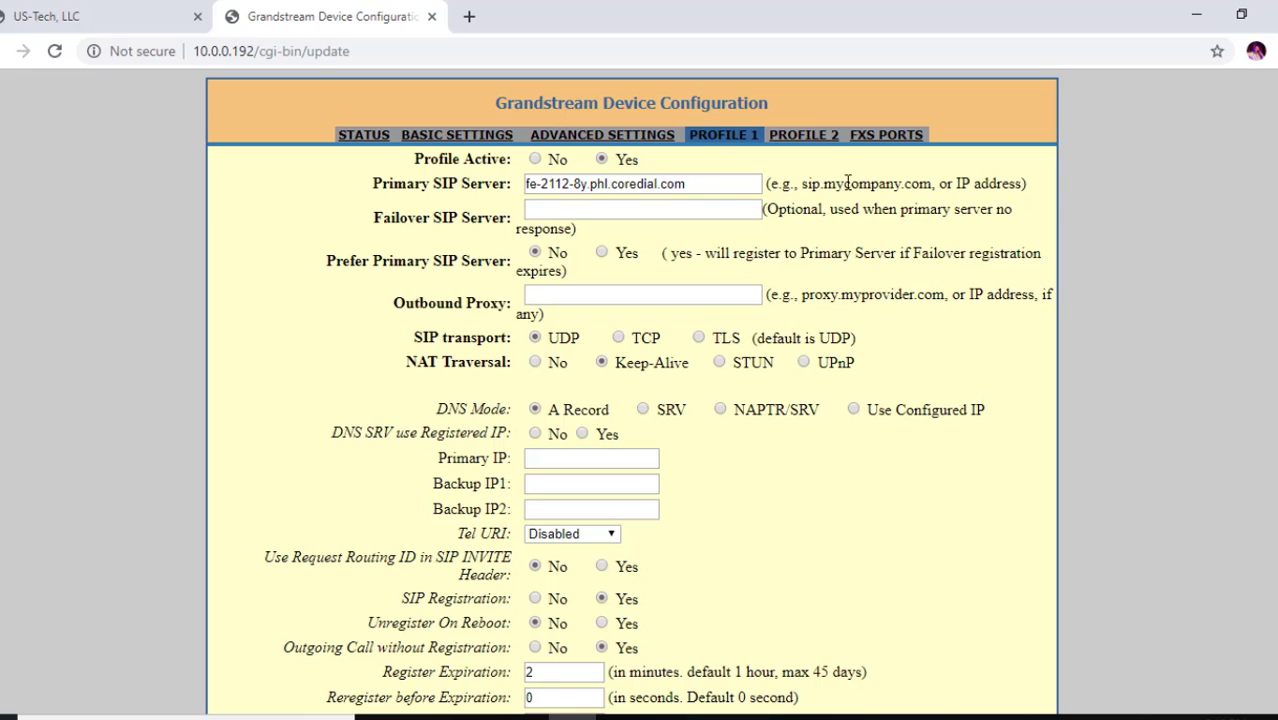
click(897, 137)
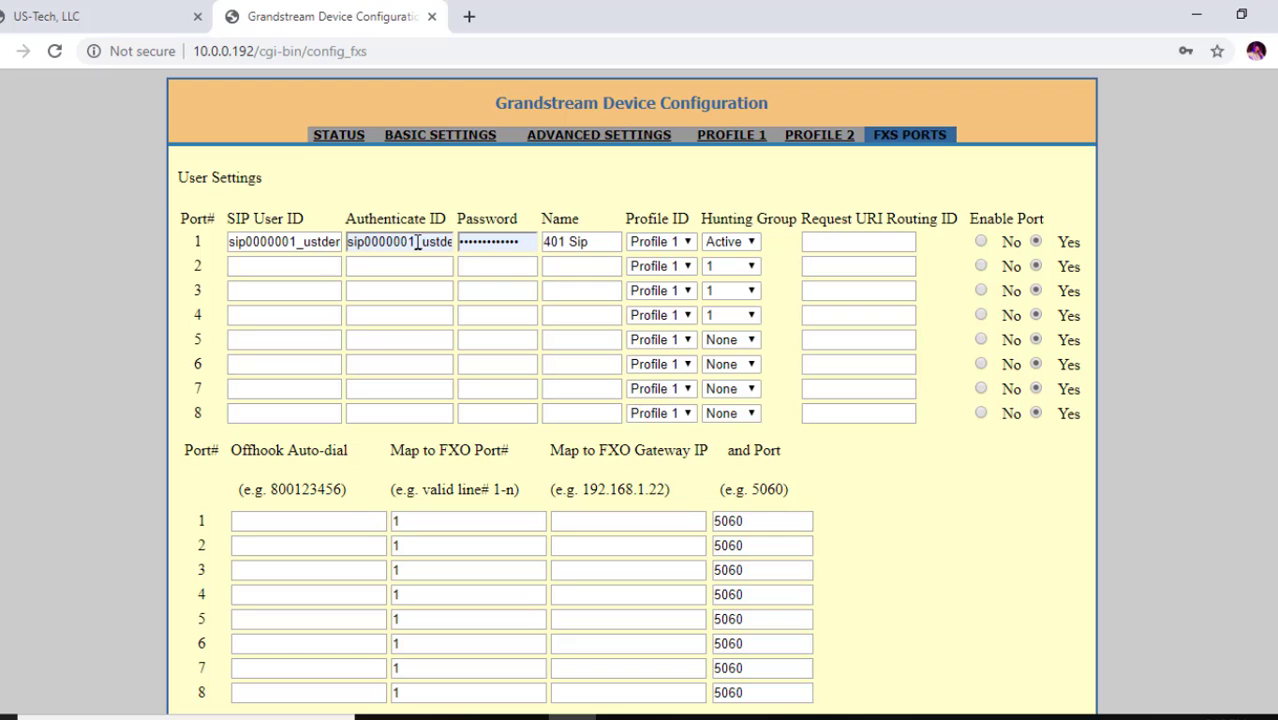
click(120, 18)
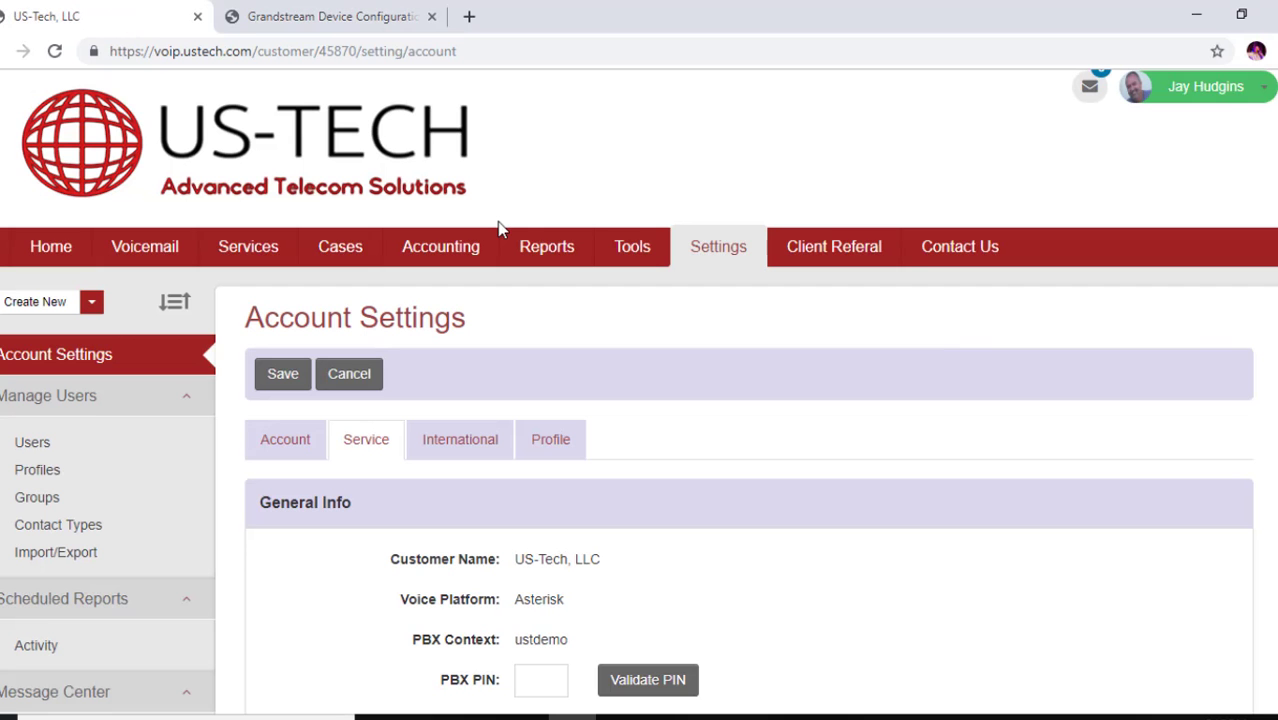
Reopen the 401 Sip trunk from the SIP Trunk list to view its SIP credentials
click(255, 252)
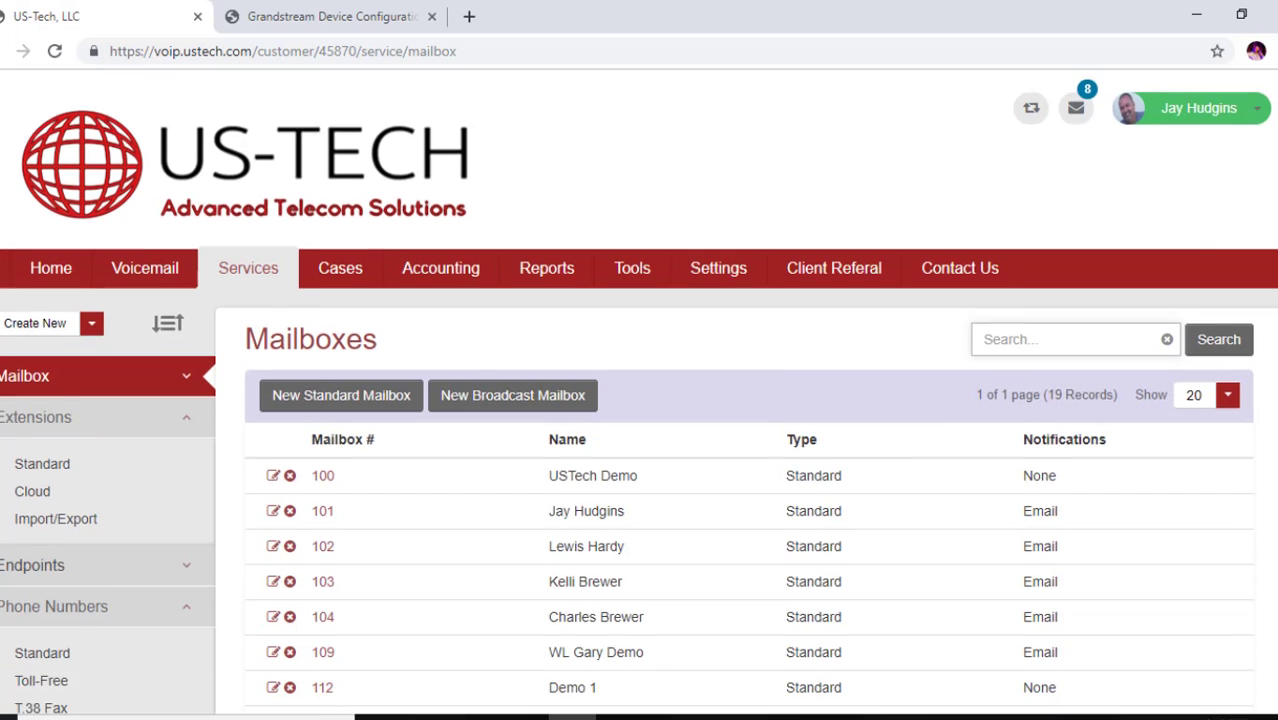
scroll(760, 400, down, 5)
scroll(760, 400, down, 1)
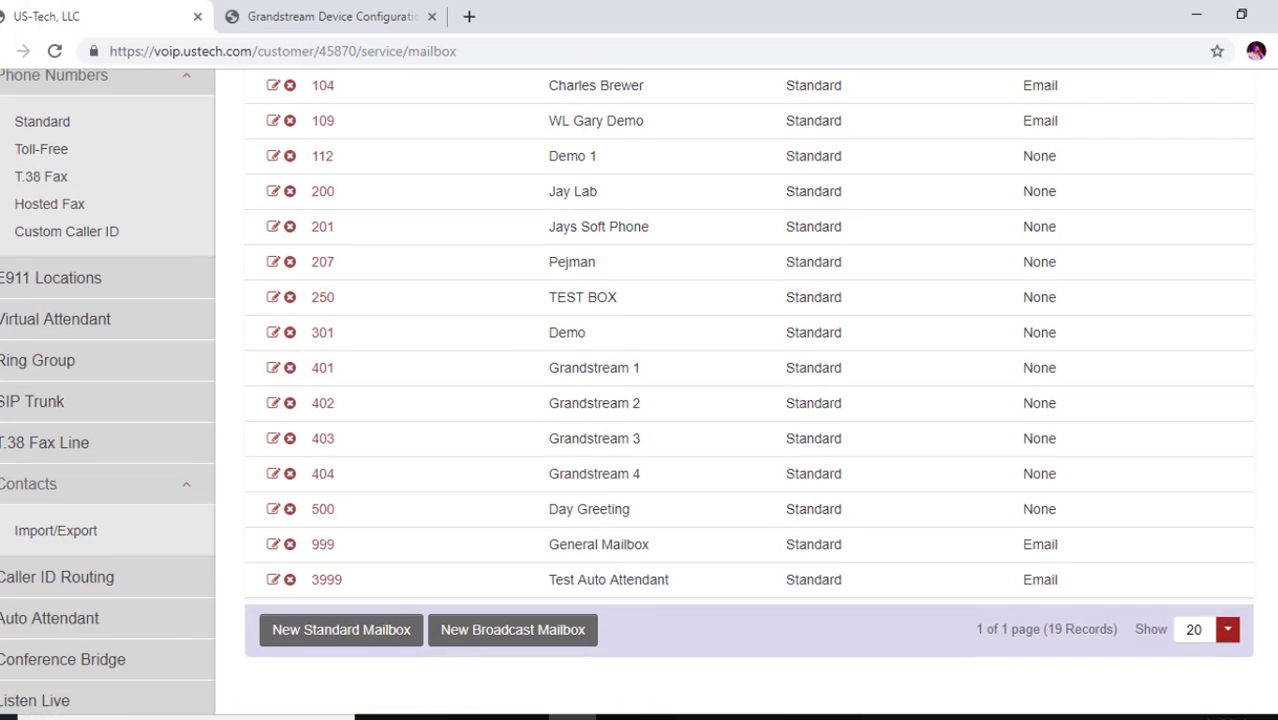
click(25, 405)
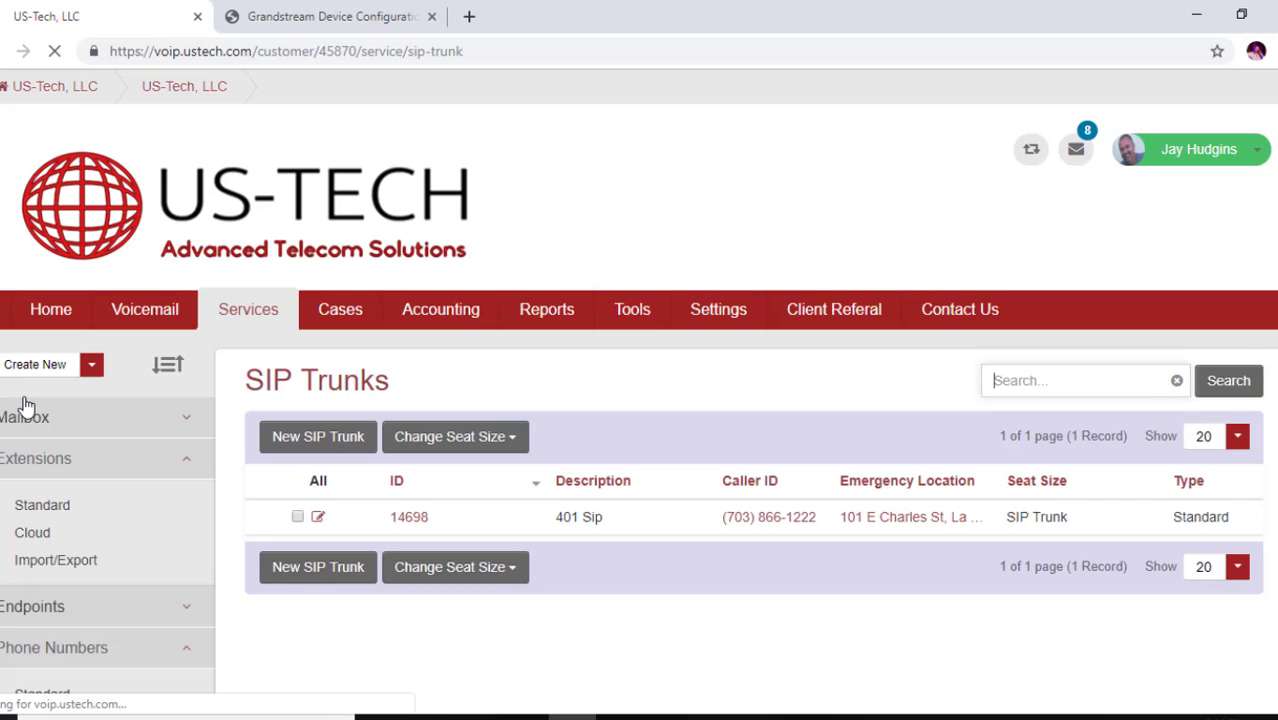
click(318, 520)
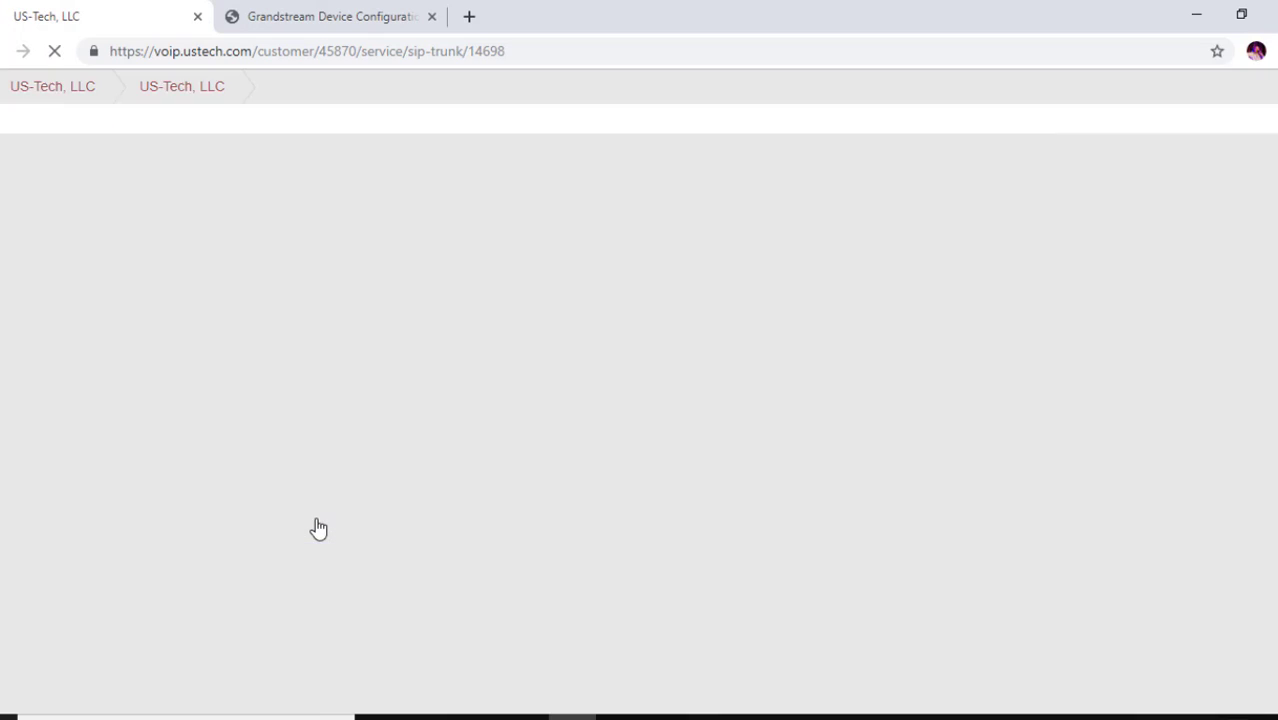
scroll(640, 400, down, 10)
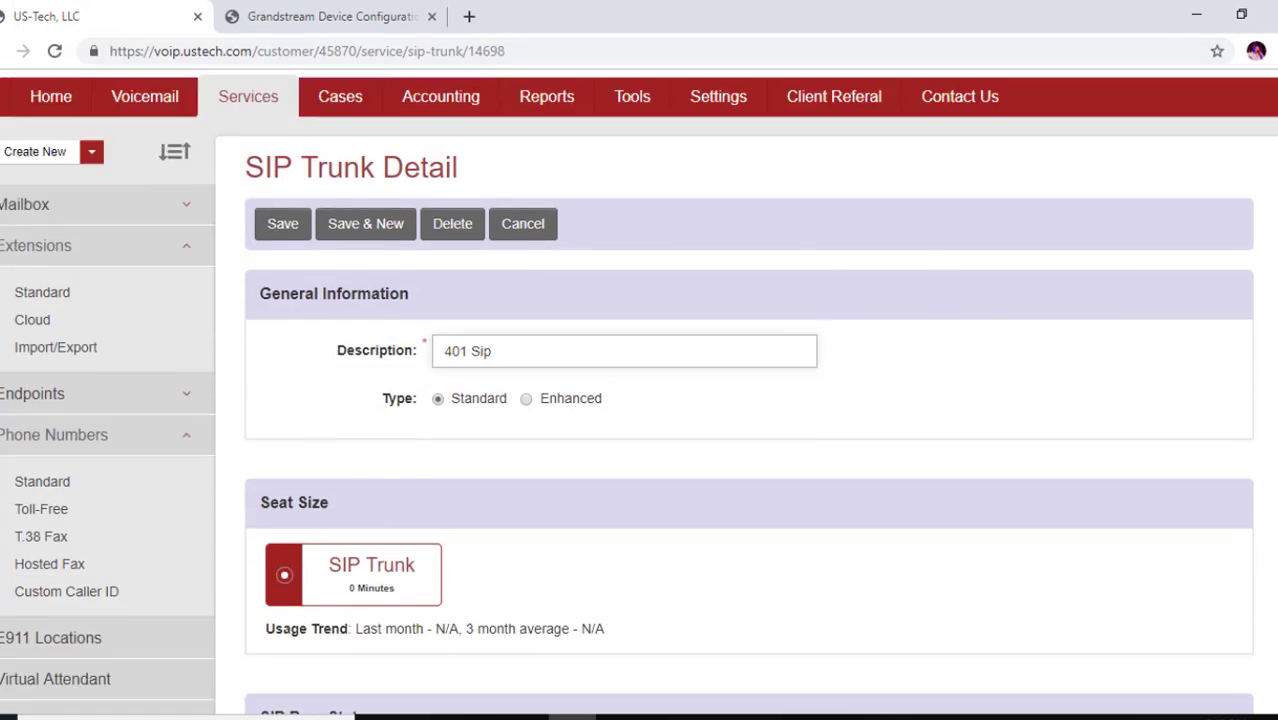
scroll(640, 400, down, 2)
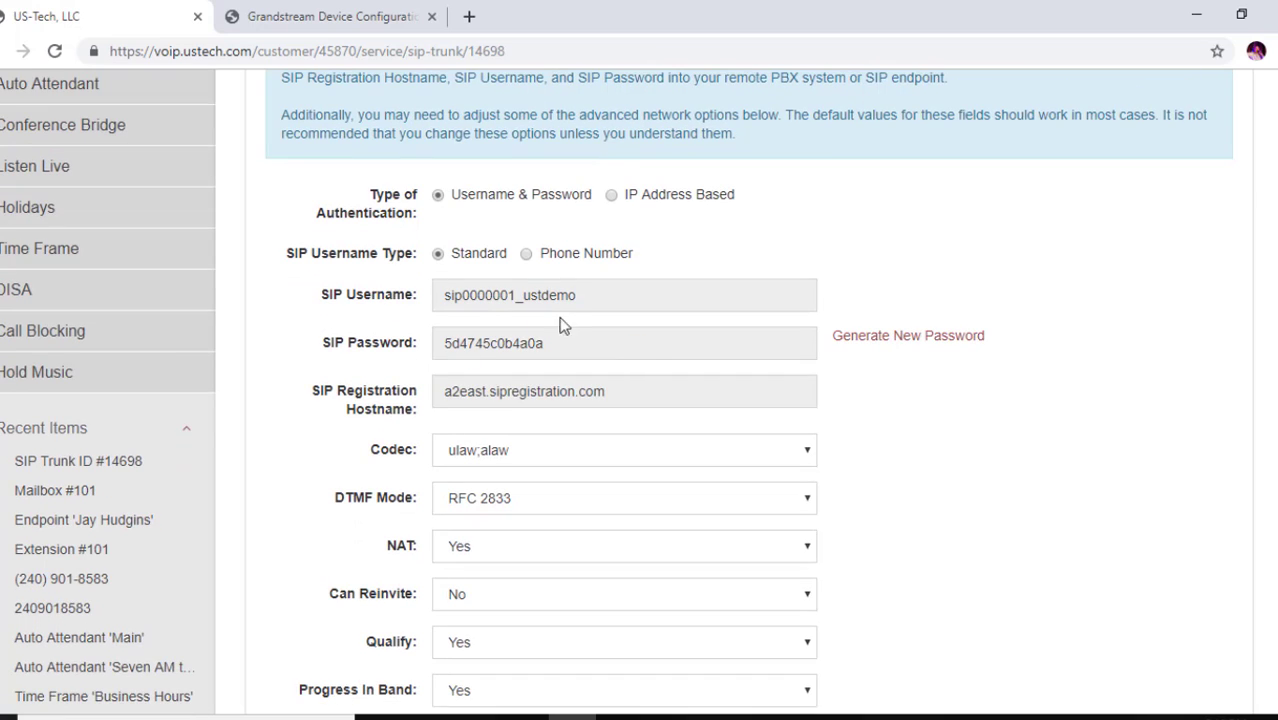
Copy the trunk's SIP username over to port 1's SIP user ID field on the gateway
drag(585, 295, 412, 308)
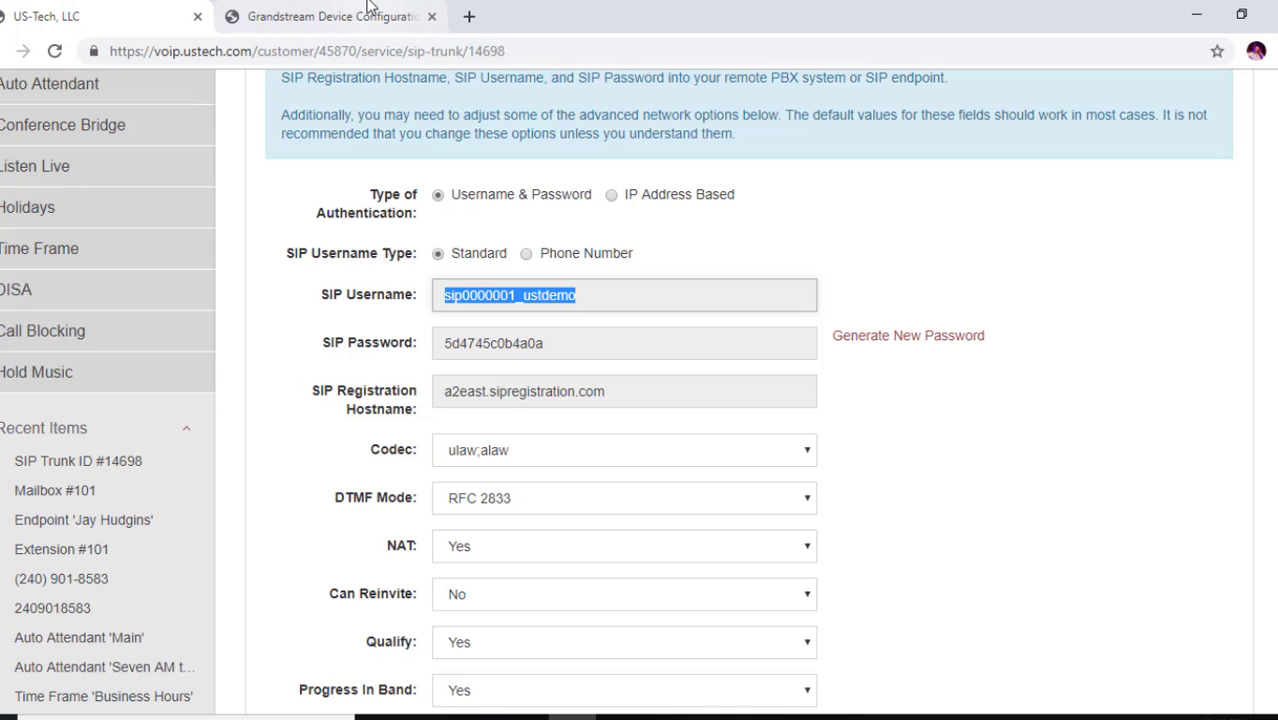
click(365, 16)
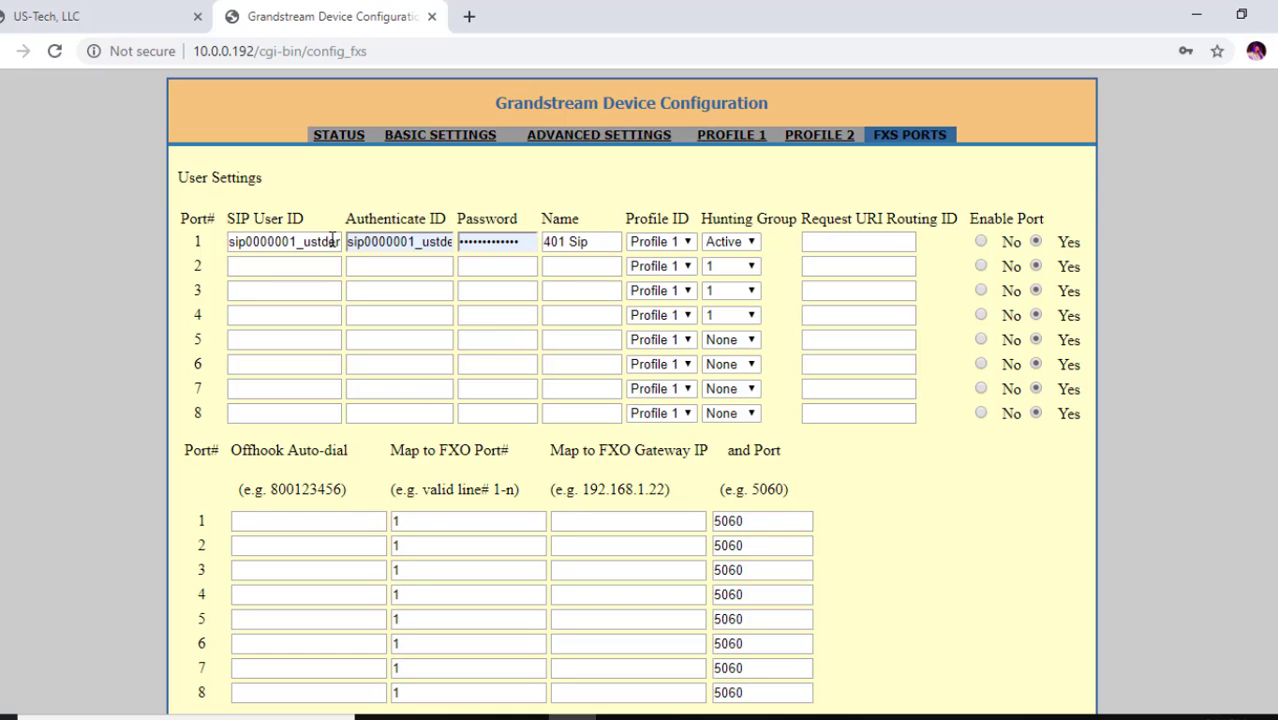
drag(338, 245, 434, 194)
click(432, 188)
Copy the trunk's SIP password and select port 1's existing password for replacement
click(62, 17)
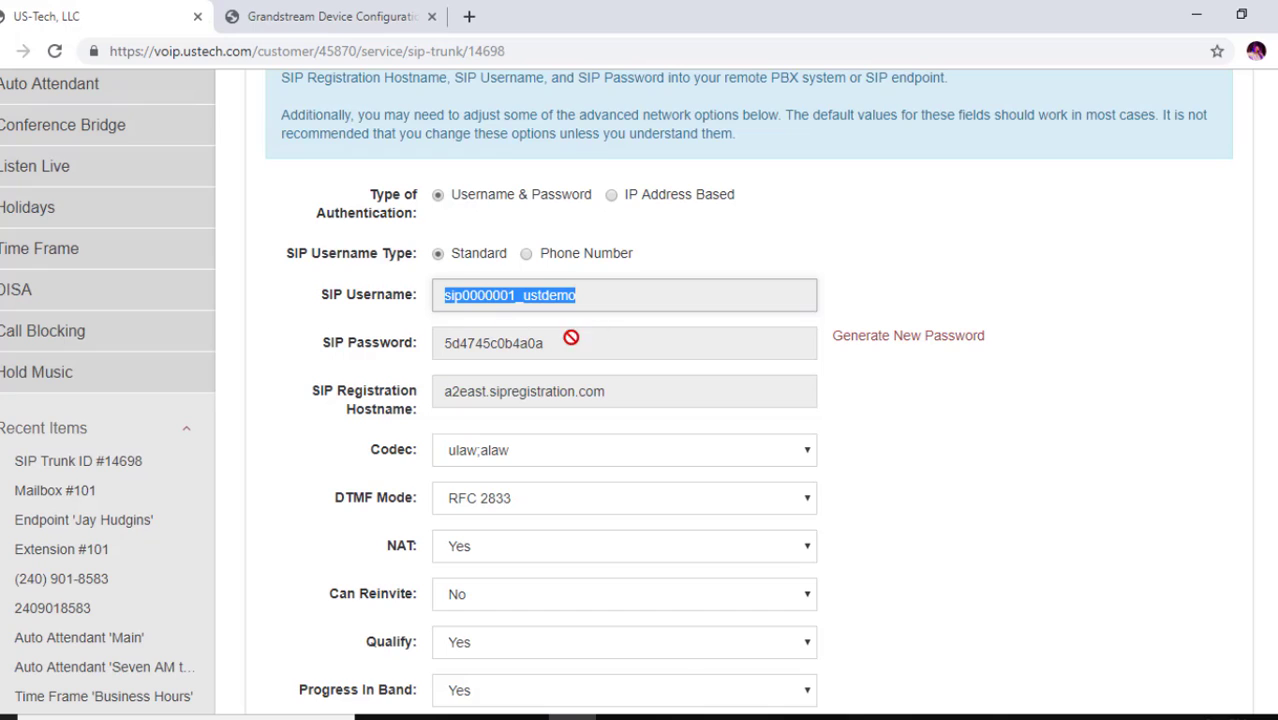
drag(548, 343, 352, 357)
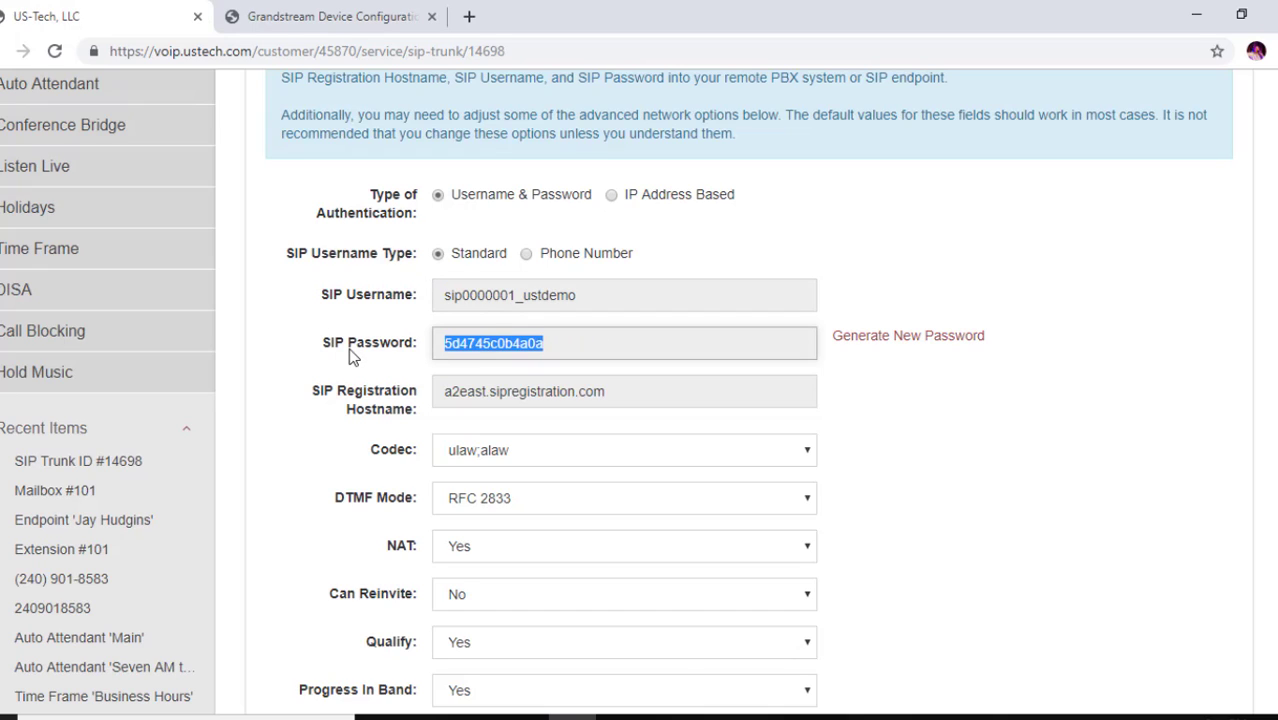
click(303, 28)
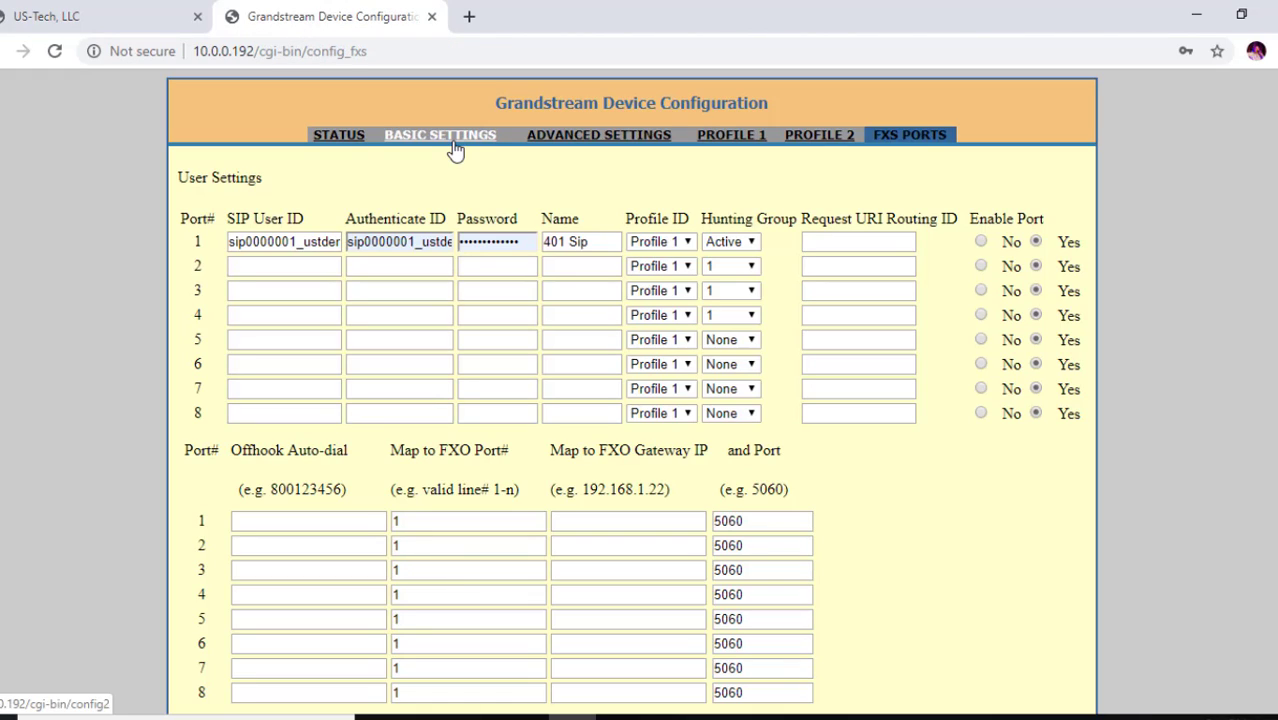
drag(531, 246, 453, 242)
Paste the trunk's SIP password into port 1's Password field and keep port 1's hunting group Active
key(ctrl+v)
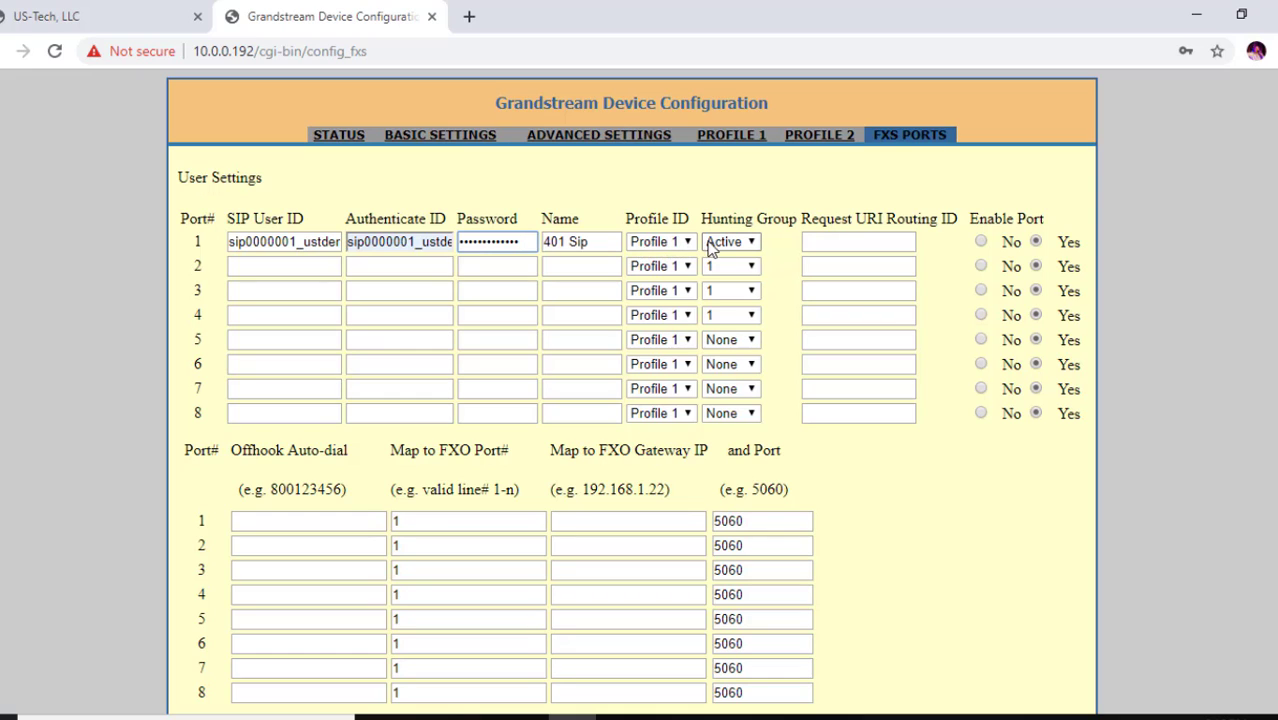
click(753, 246)
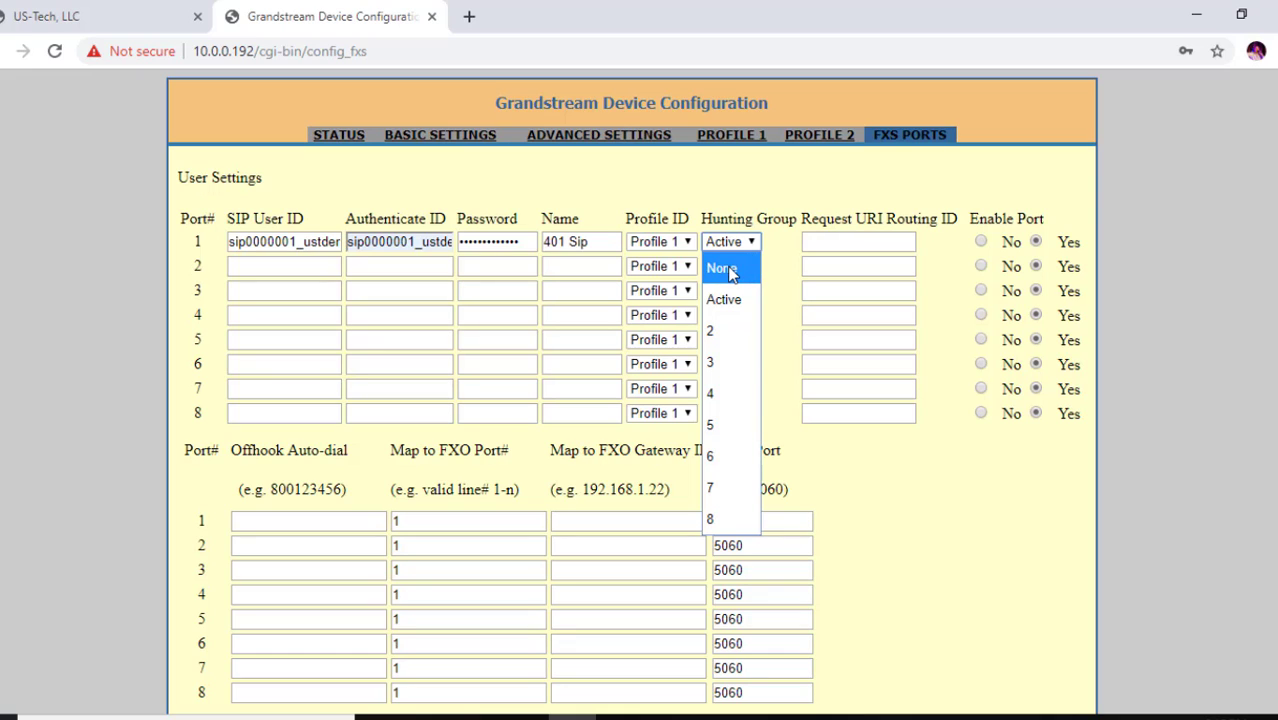
click(728, 306)
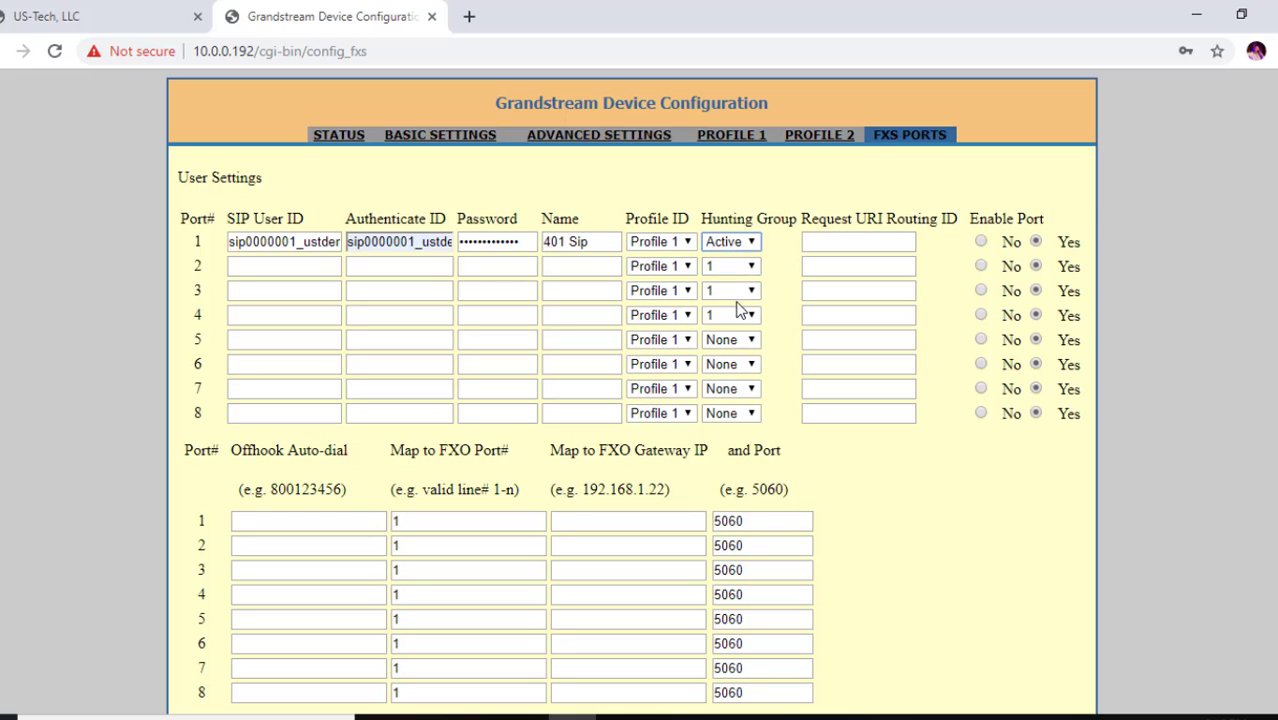
Put FXS ports 5, 6, 7 and 8 into hunting group 1
click(718, 342)
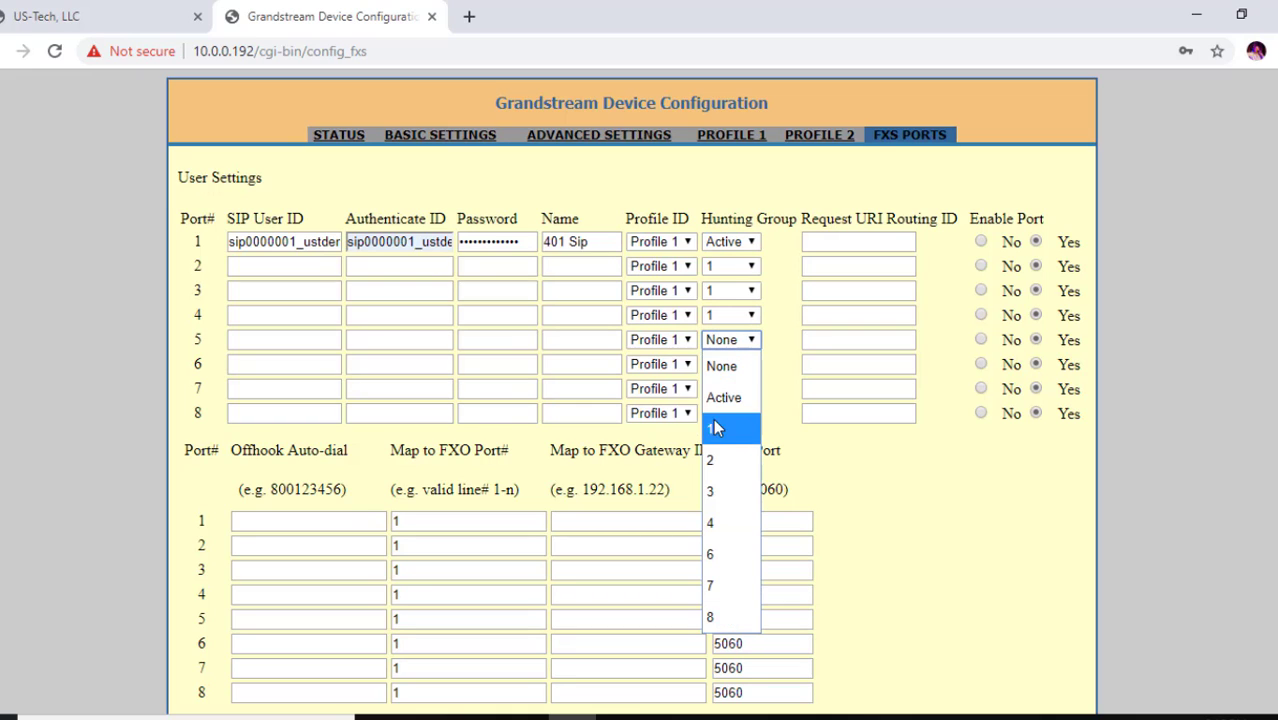
click(713, 424)
click(742, 366)
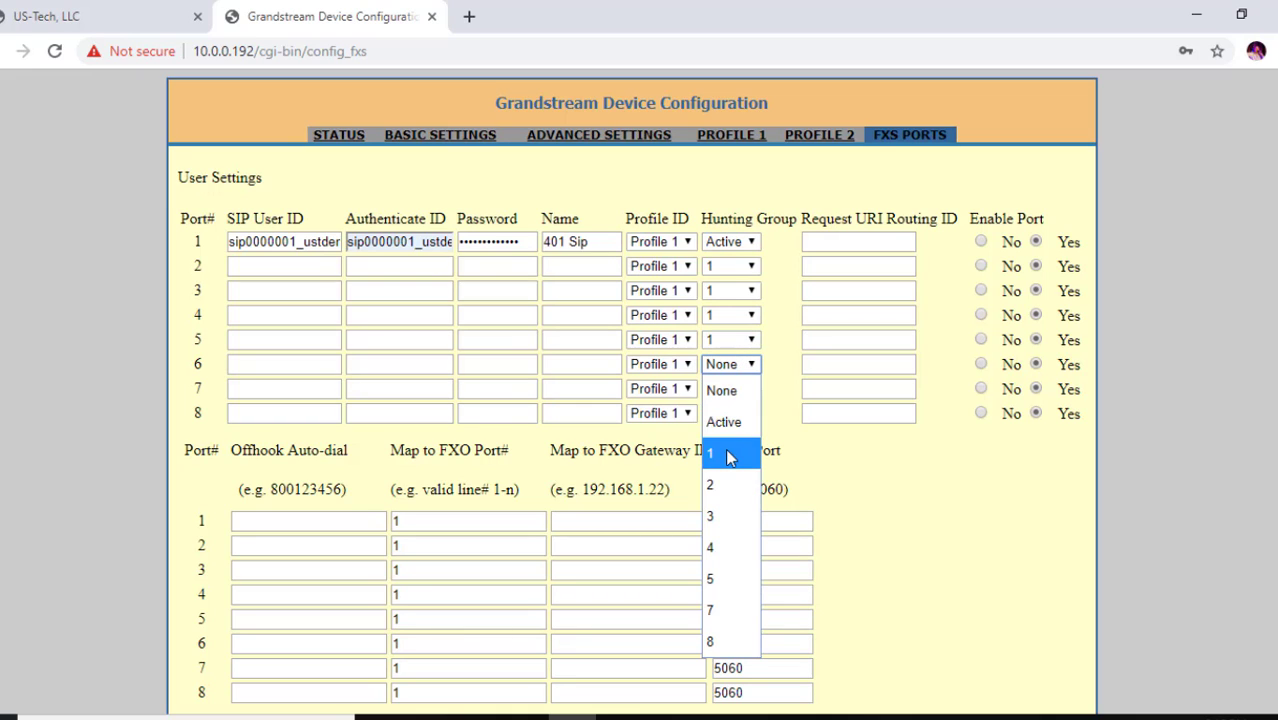
click(727, 450)
click(742, 393)
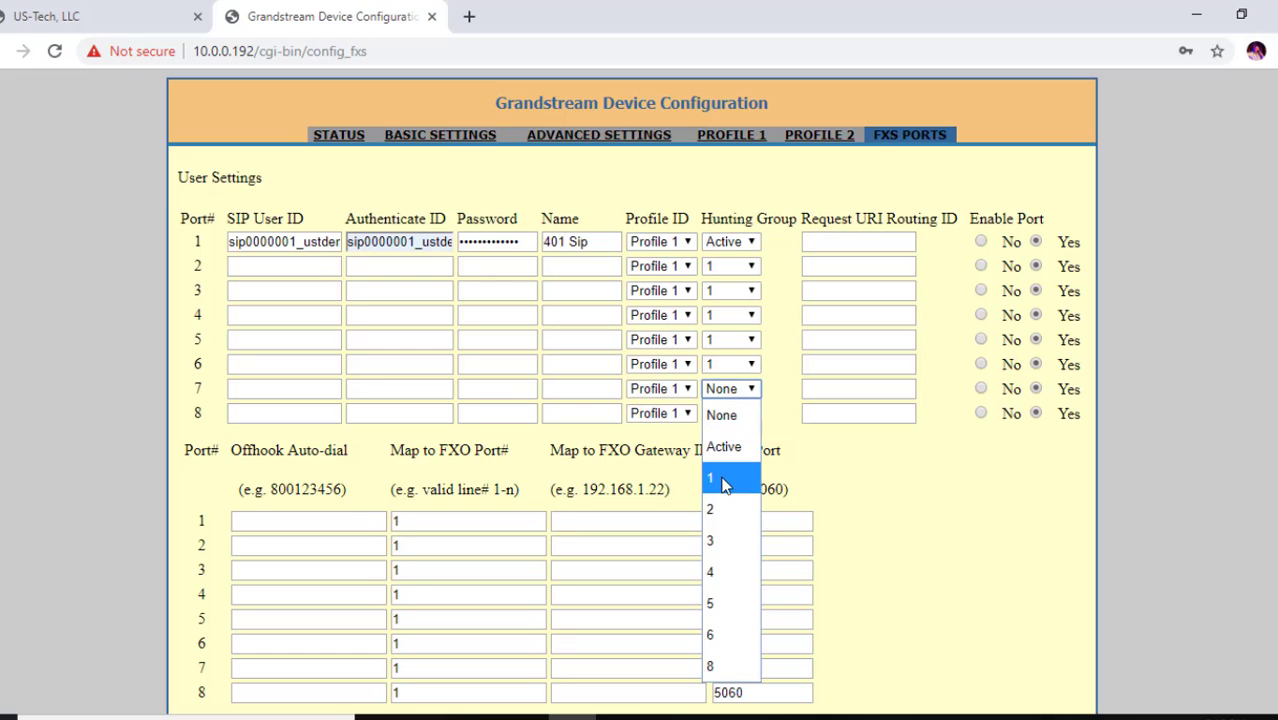
click(720, 478)
click(724, 416)
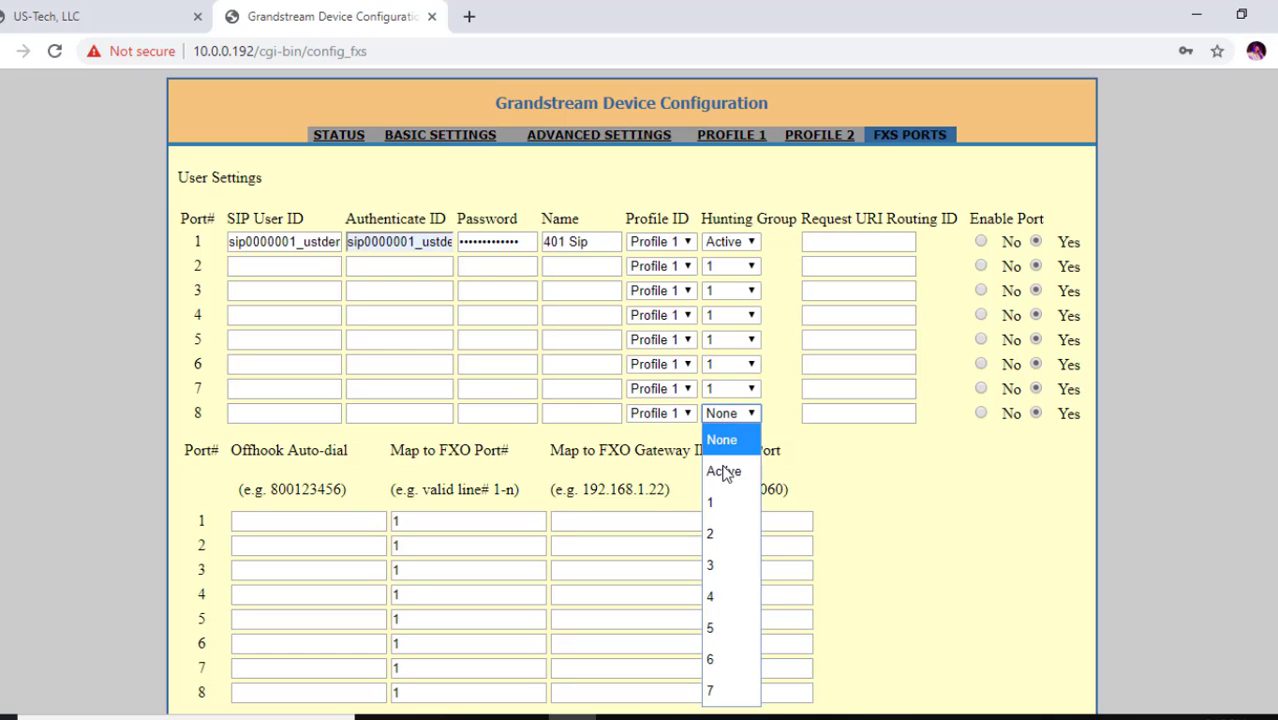
click(722, 498)
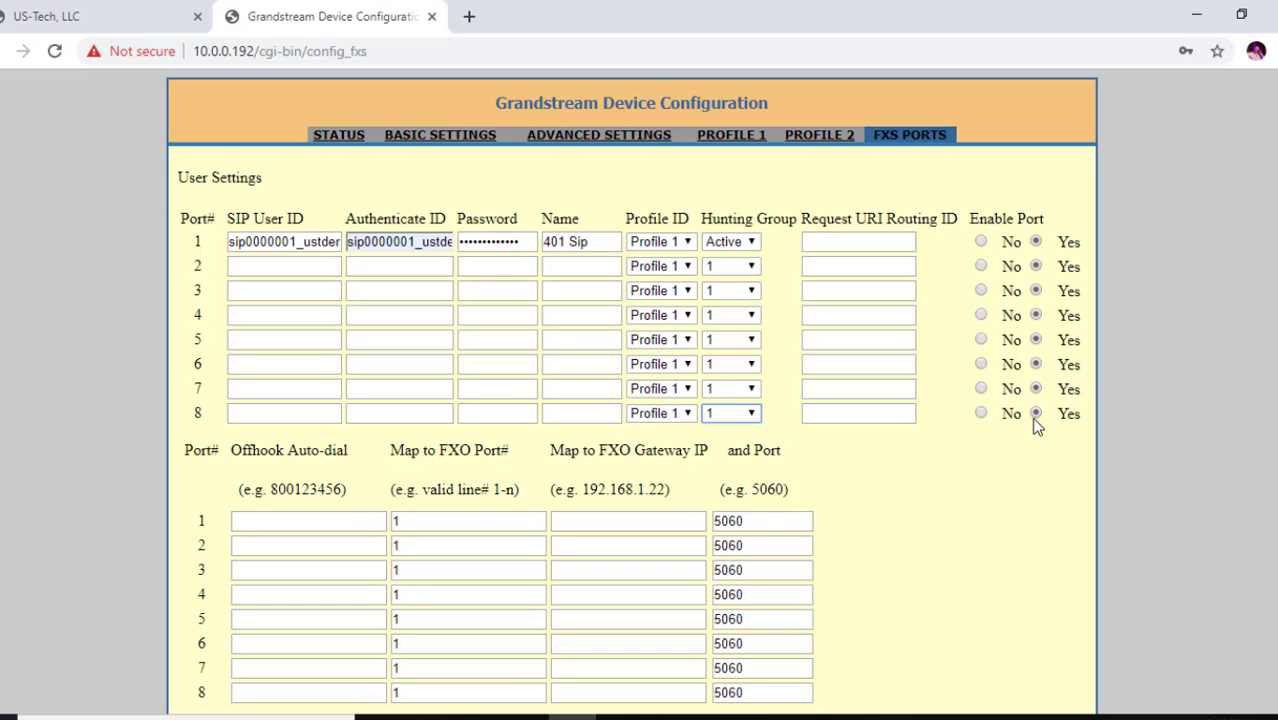
scroll(632, 400, down, 1)
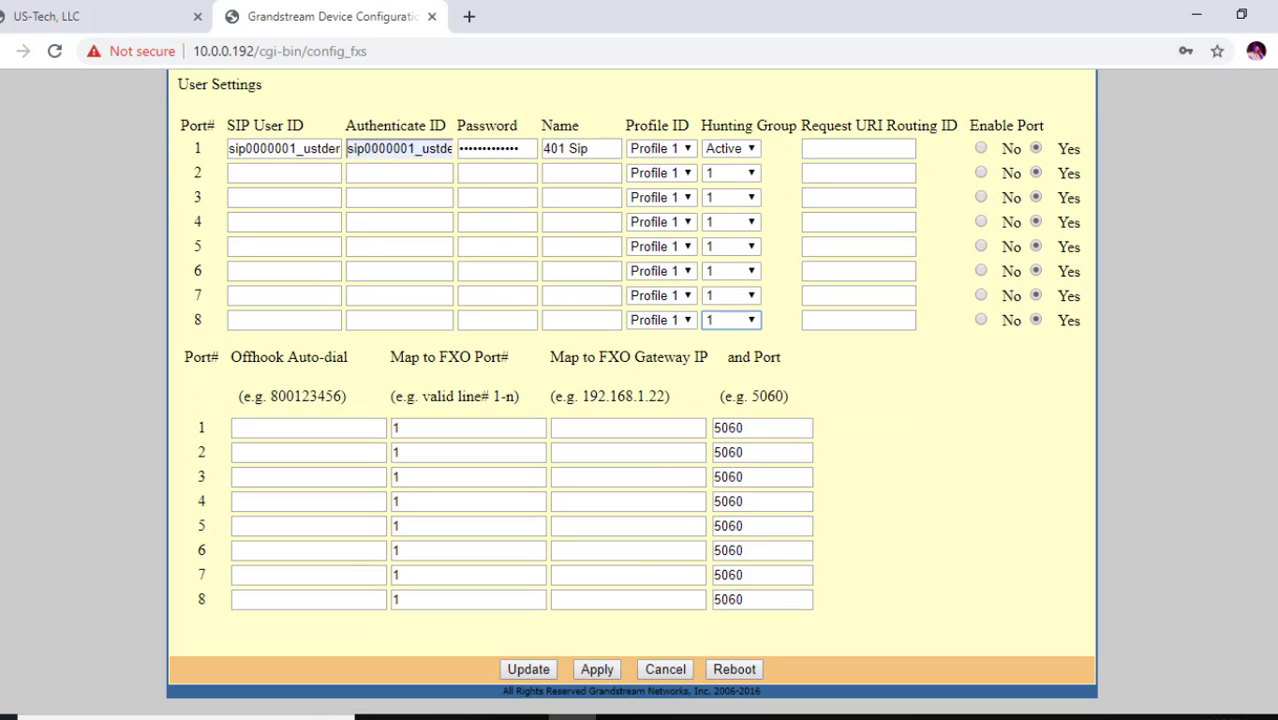
Apply port 1's trunk credentials and hunting groups, then reboot the GXW-4008 gateway
click(590, 670)
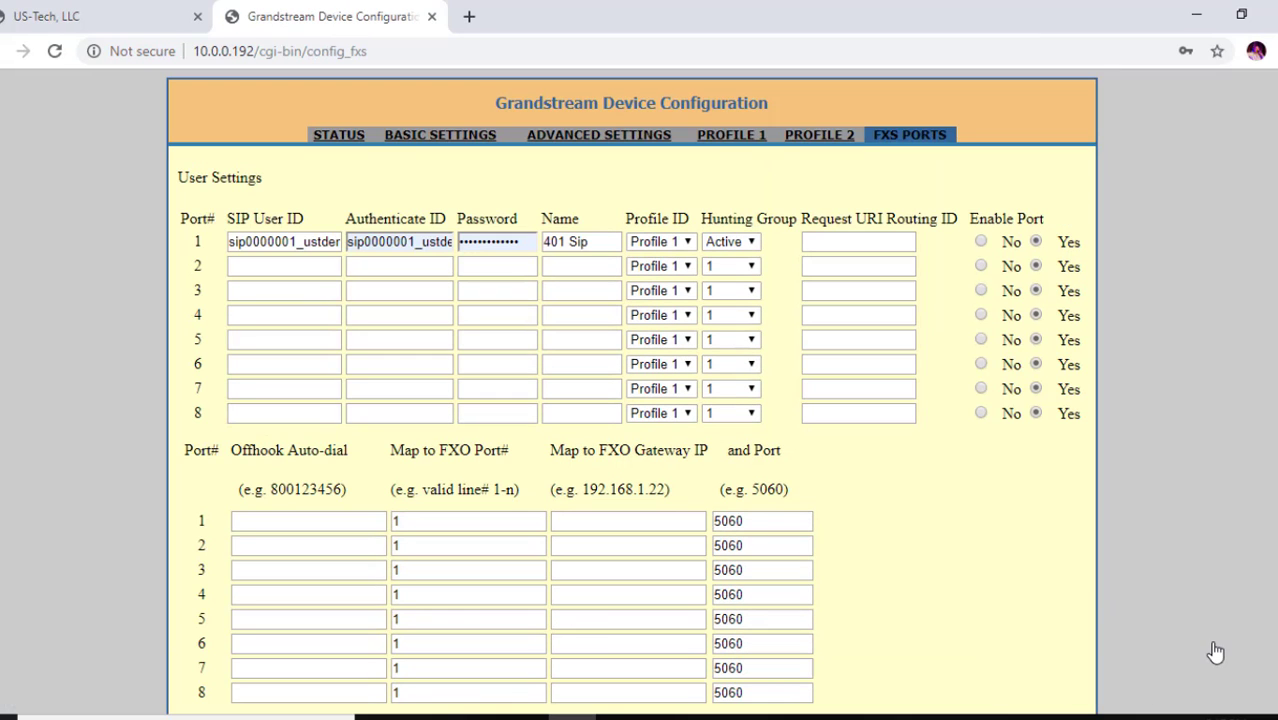
scroll(632, 400, down, 1)
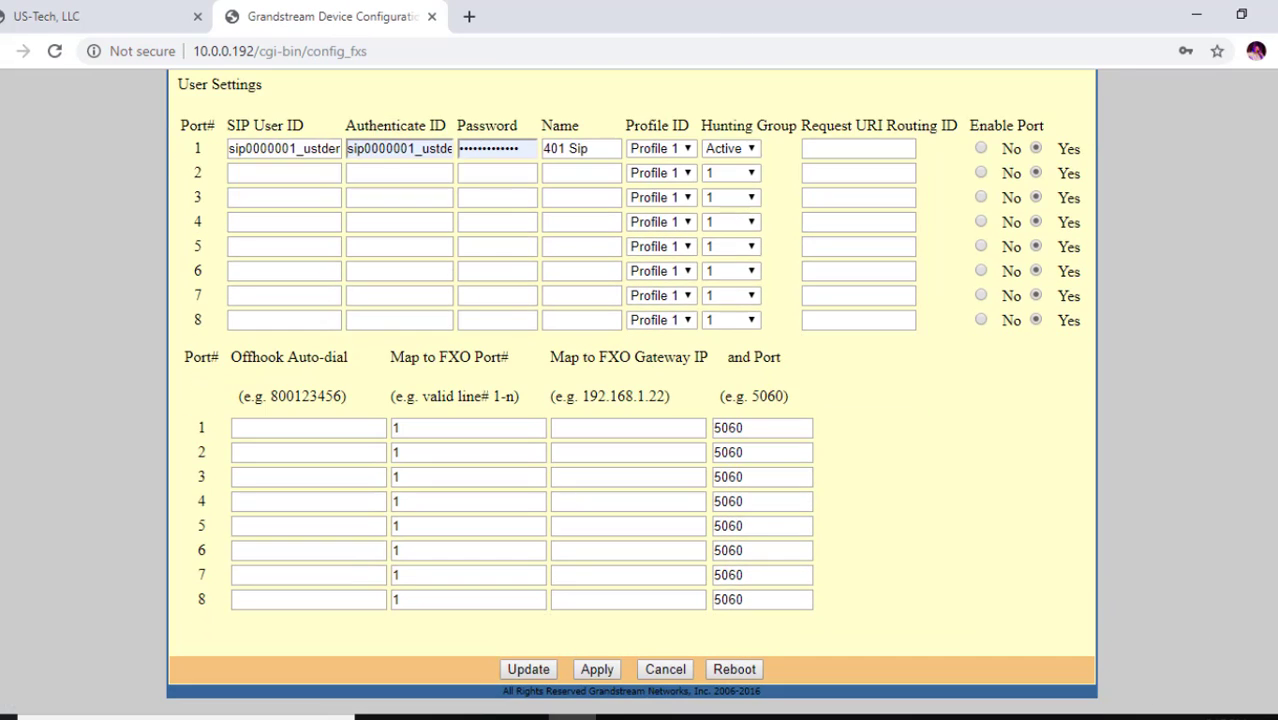
click(739, 671)
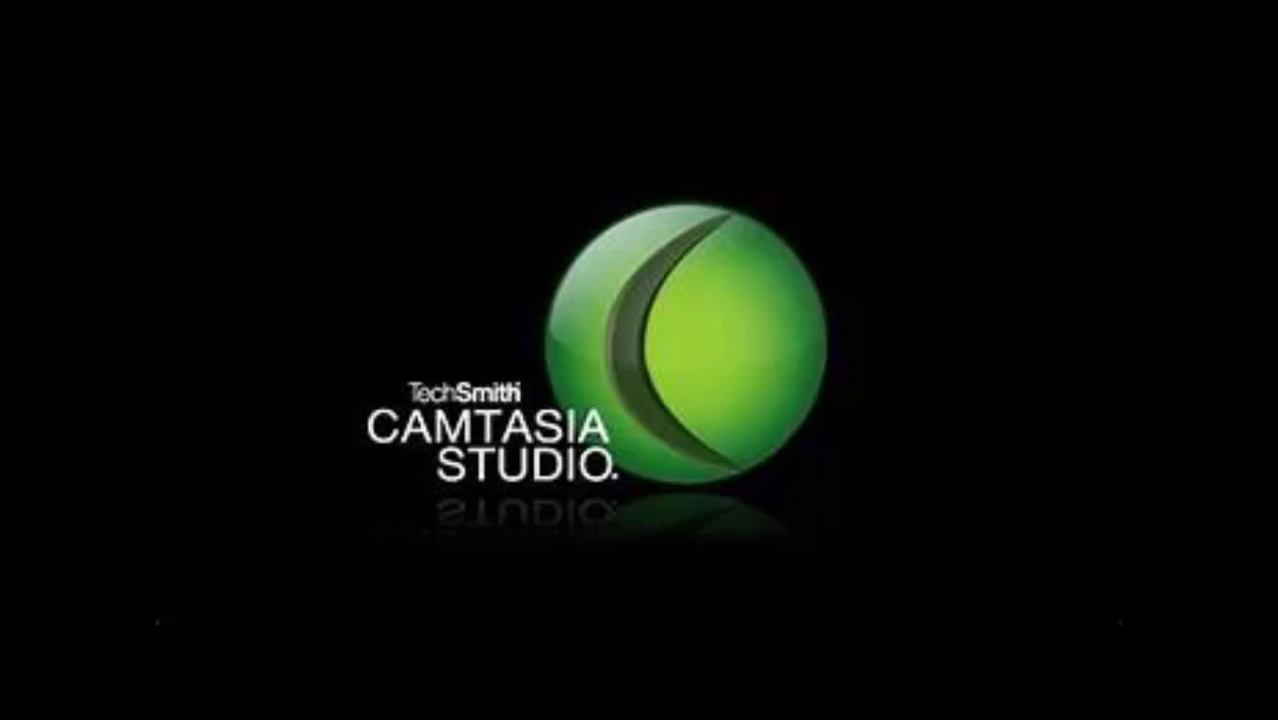